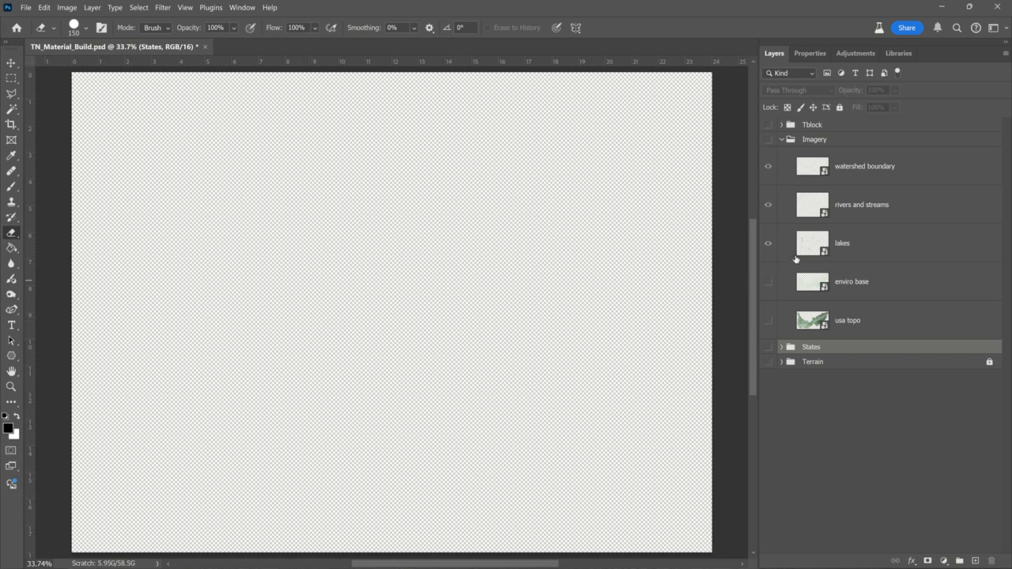
Show the Imagery group and look over its watershed boundary, rivers and lakes
{"action": "left_click", "coordinate": [768, 141]}
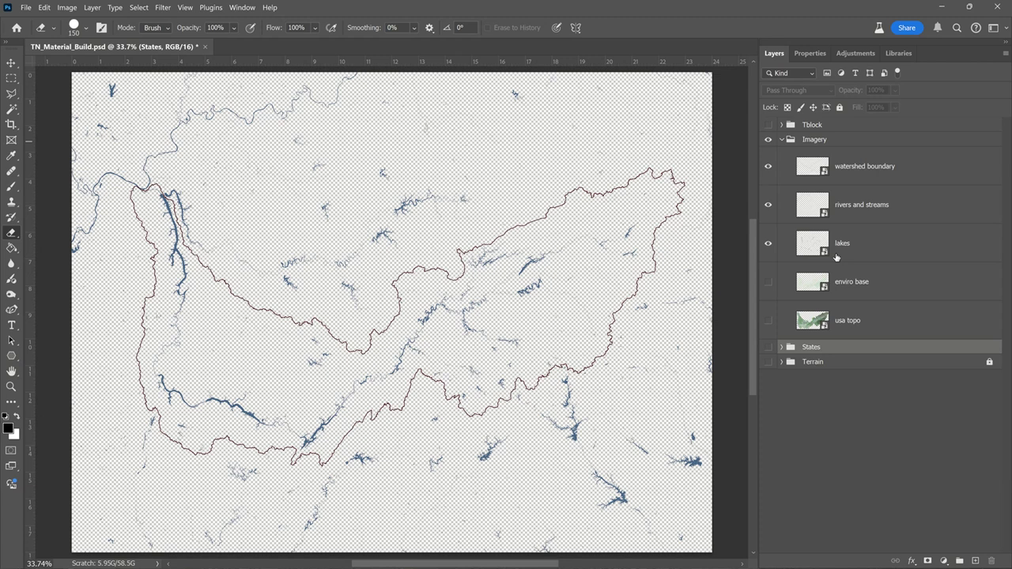
{"action": "scroll", "coordinate": [558, 363], "scroll_direction": "down", "scroll_amount": 1}
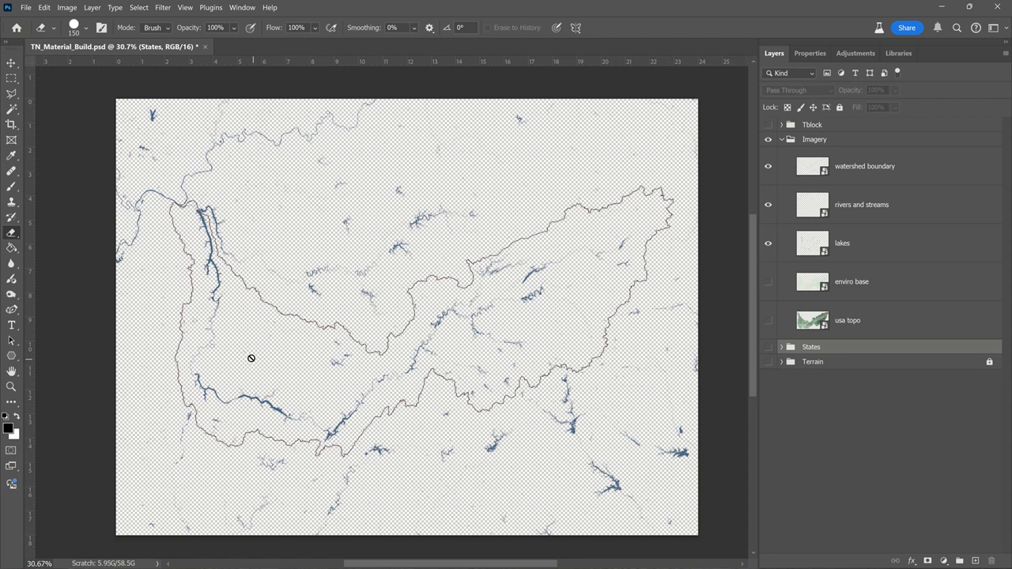
{"action": "scroll", "coordinate": [177, 206], "scroll_direction": "up", "scroll_amount": 2}
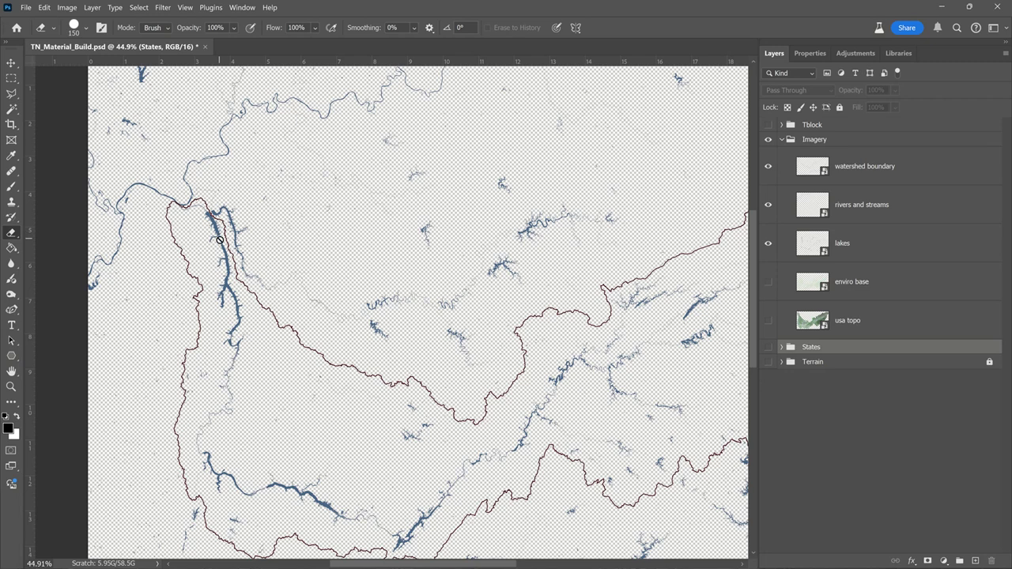
{"action": "scroll", "coordinate": [220, 239], "scroll_direction": "down", "scroll_amount": 3}
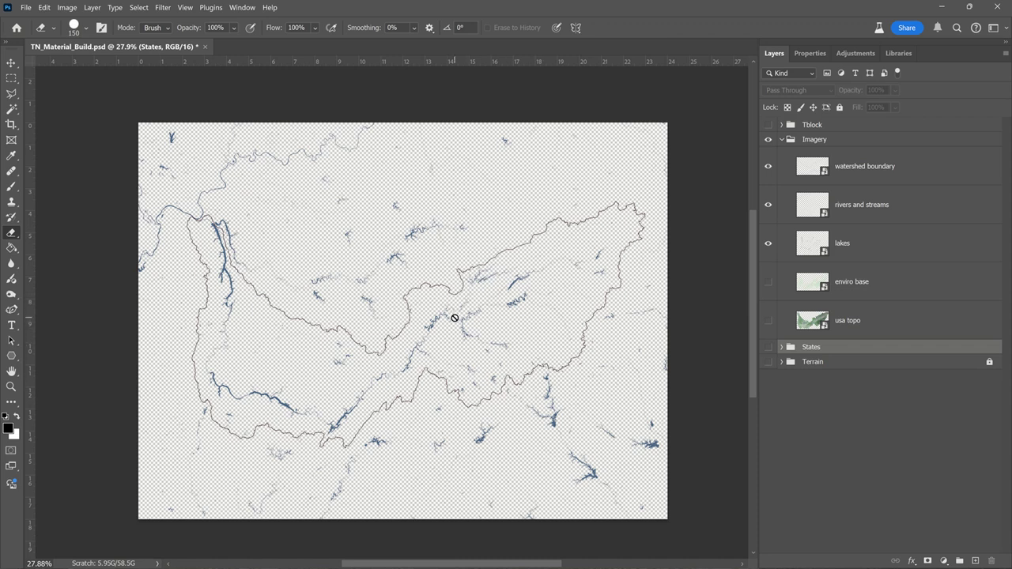
Show the Terrain group beneath the imagery and expand it to view its layers
{"action": "left_click", "coordinate": [768, 362]}
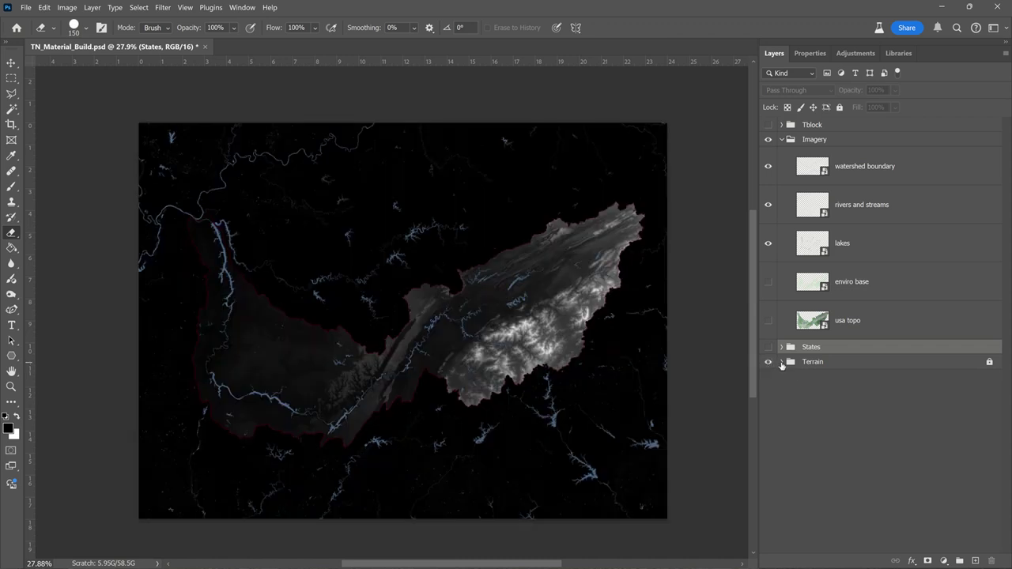
{"action": "left_click", "coordinate": [781, 362]}
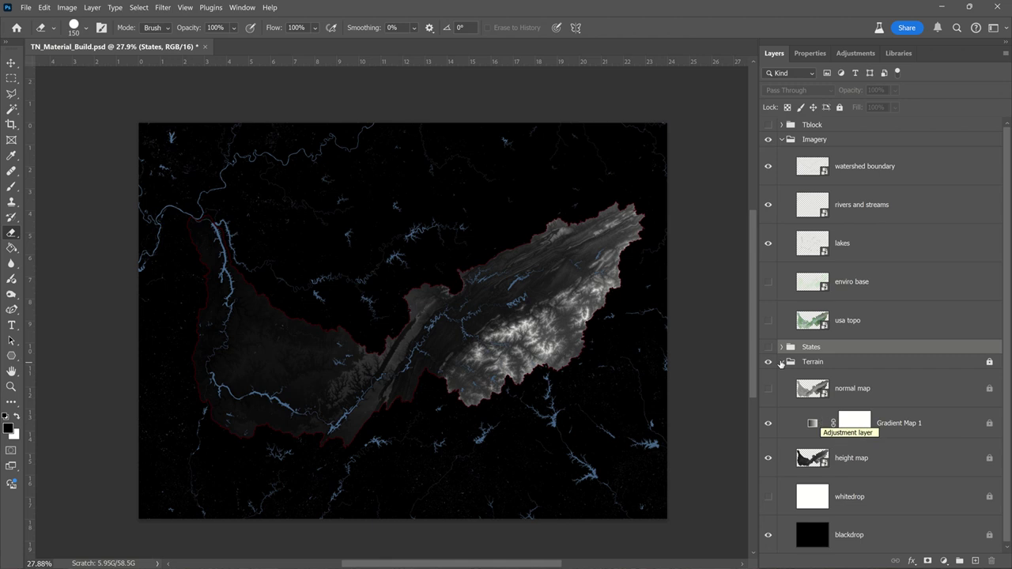
{"action": "left_click", "coordinate": [788, 364]}
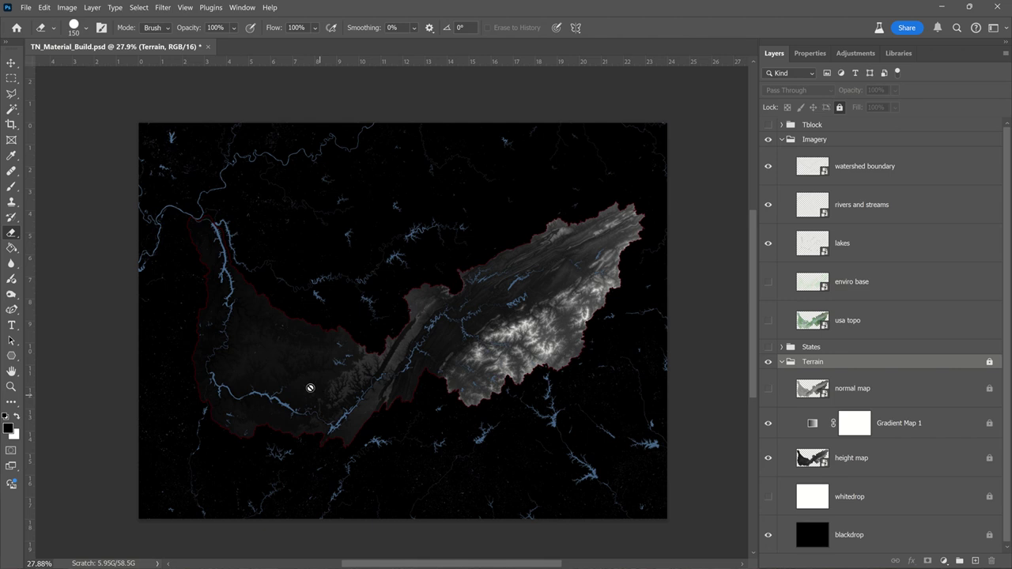
Examine how the rivers and lakes meet the watershed boundary at the map's northwest tip, and compare with the whole basin
{"action": "scroll", "coordinate": [231, 365], "scroll_direction": "up", "scroll_amount": 2}
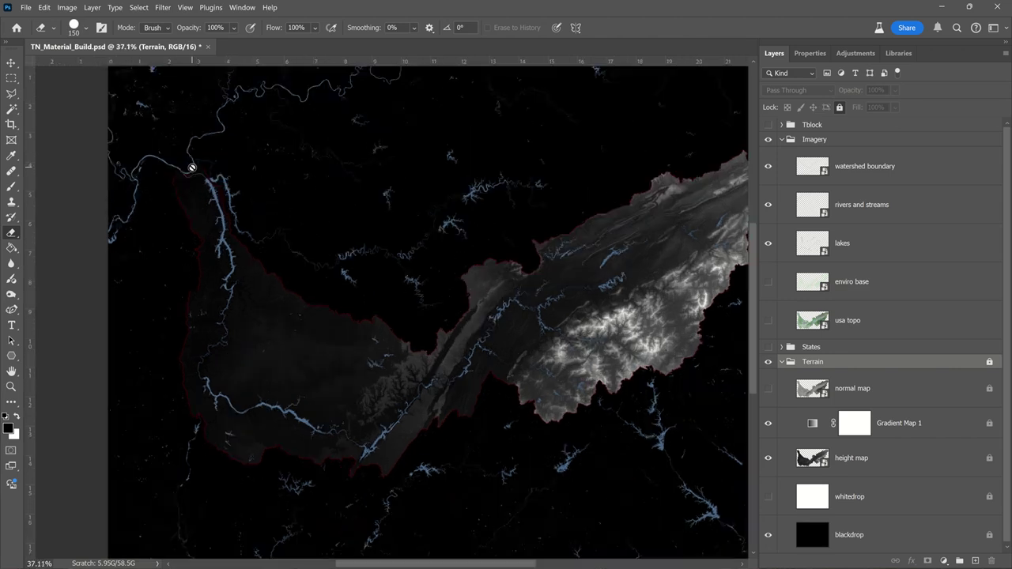
{"action": "scroll", "coordinate": [192, 169], "scroll_direction": "up", "scroll_amount": 5}
{"action": "scroll", "coordinate": [225, 190], "scroll_direction": "up", "scroll_amount": 8}
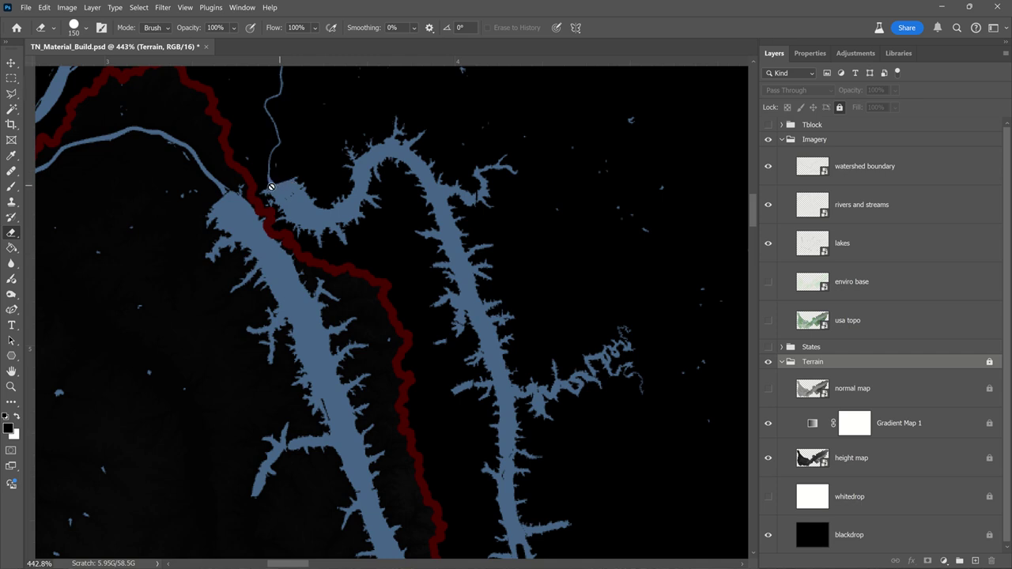
{"action": "scroll", "coordinate": [230, 204], "scroll_direction": "down", "scroll_amount": 3}
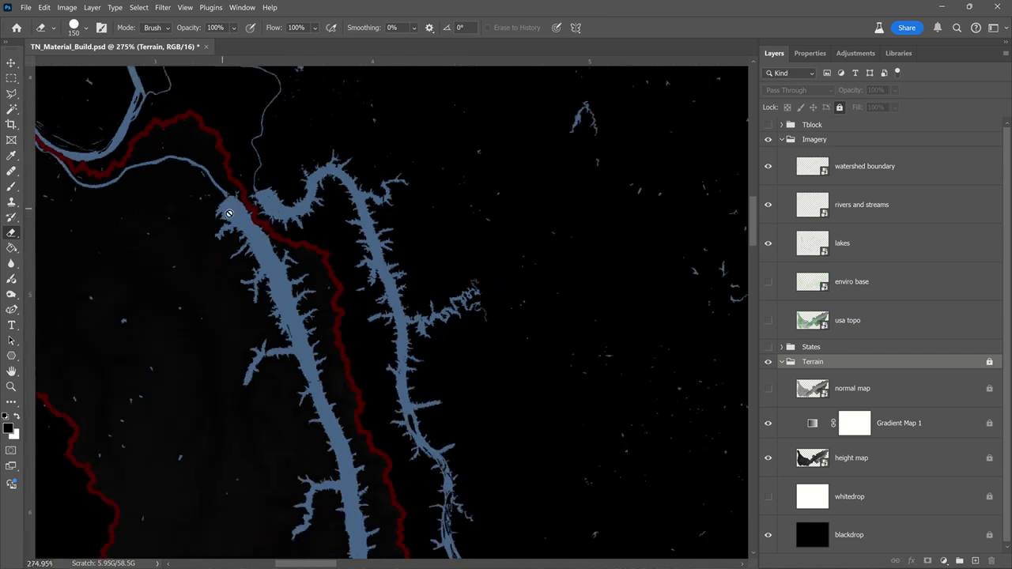
{"action": "scroll", "coordinate": [257, 260], "scroll_direction": "down", "scroll_amount": 1}
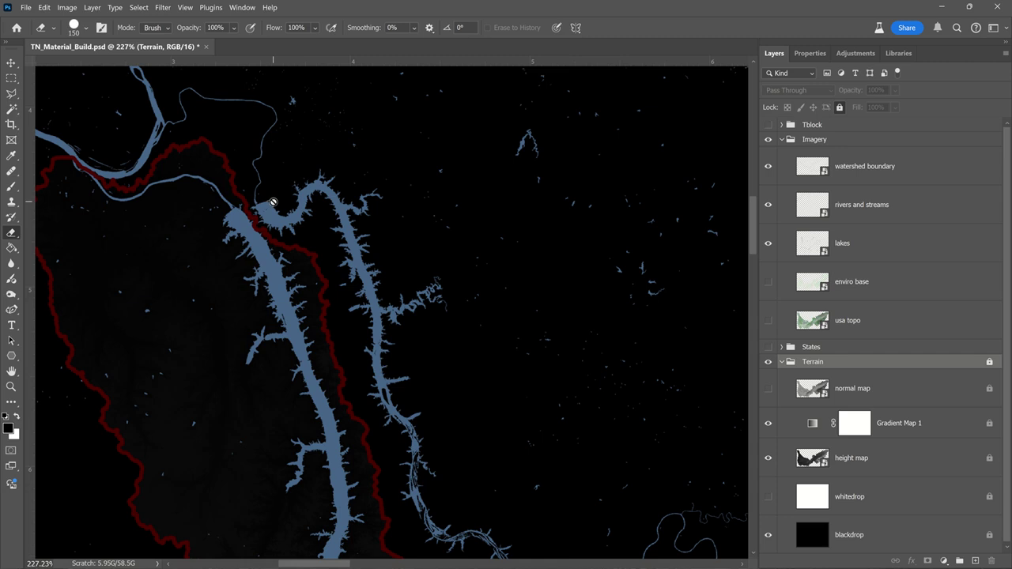
{"action": "scroll", "coordinate": [281, 205], "scroll_direction": "up", "scroll_amount": 2}
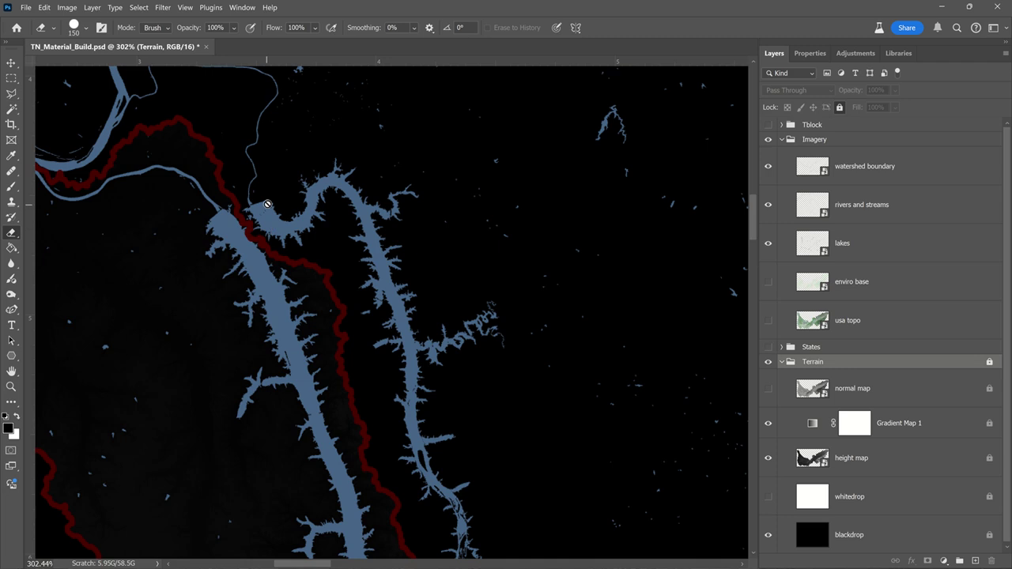
{"action": "scroll", "coordinate": [250, 209], "scroll_direction": "down", "scroll_amount": 3}
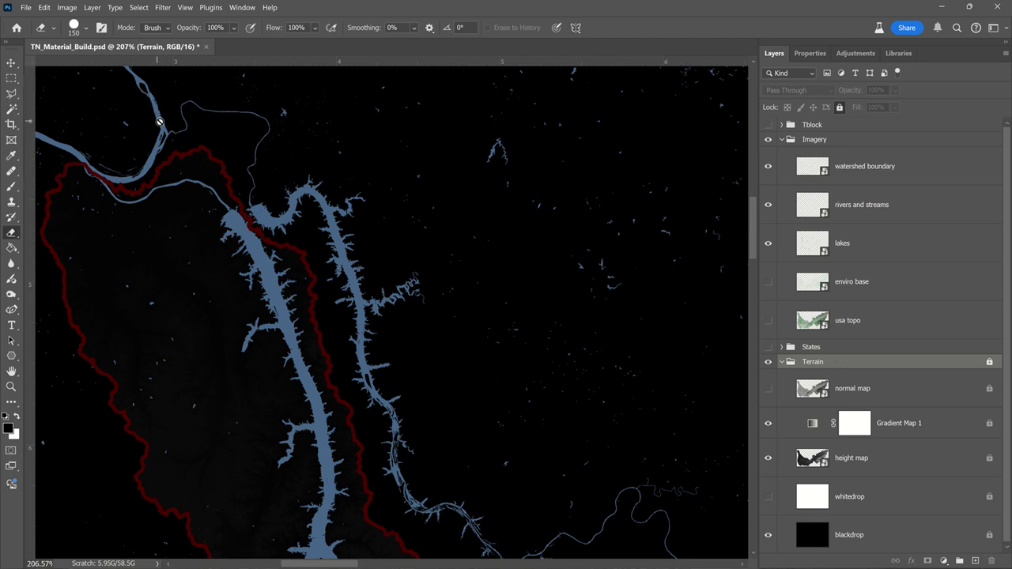
{"action": "scroll", "coordinate": [127, 170], "scroll_direction": "down", "scroll_amount": 1}
{"action": "scroll", "coordinate": [131, 184], "scroll_direction": "up", "scroll_amount": 2}
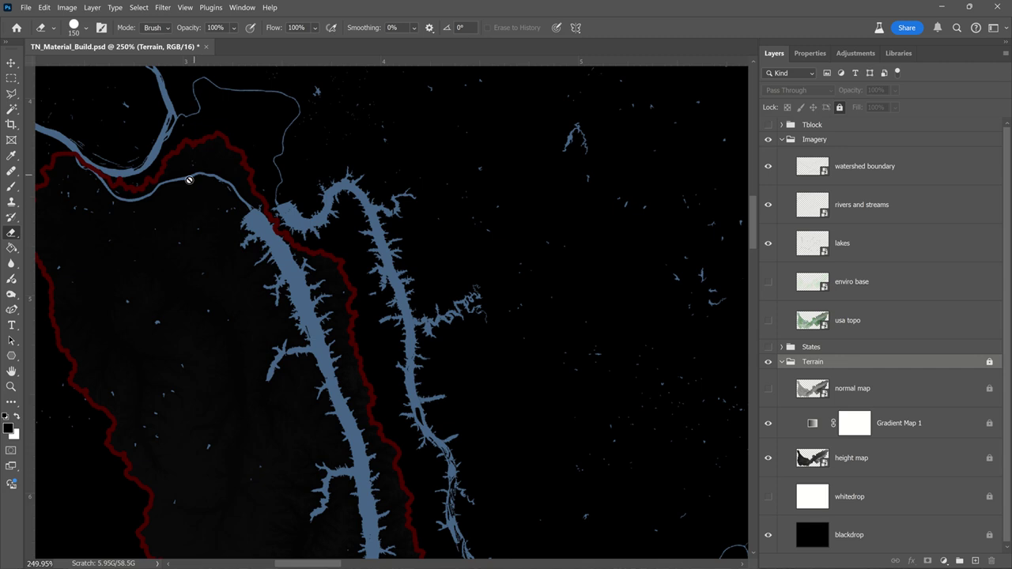
{"action": "scroll", "coordinate": [190, 182], "scroll_direction": "down", "scroll_amount": 1}
{"action": "scroll", "coordinate": [191, 182], "scroll_direction": "down", "scroll_amount": 5}
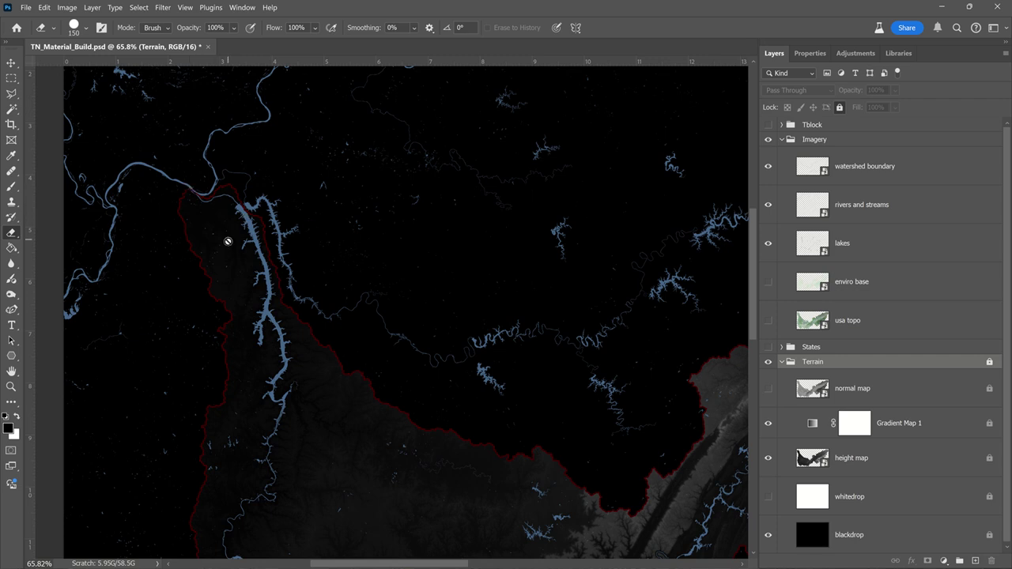
{"action": "scroll", "coordinate": [226, 237], "scroll_direction": "down", "scroll_amount": 5}
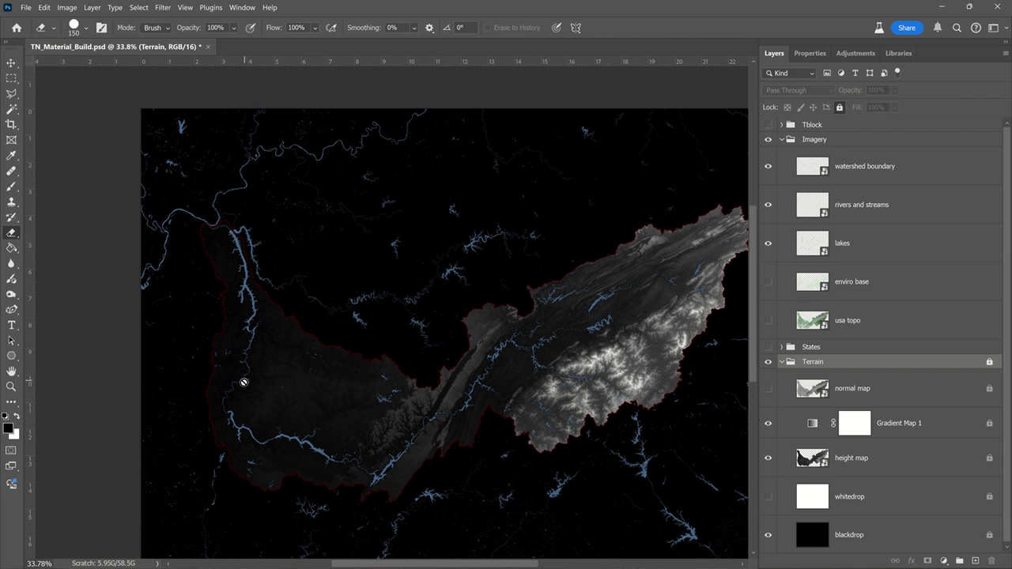
{"action": "scroll", "coordinate": [237, 244], "scroll_direction": "up", "scroll_amount": 3}
{"action": "scroll", "coordinate": [237, 238], "scroll_direction": "up", "scroll_amount": 2}
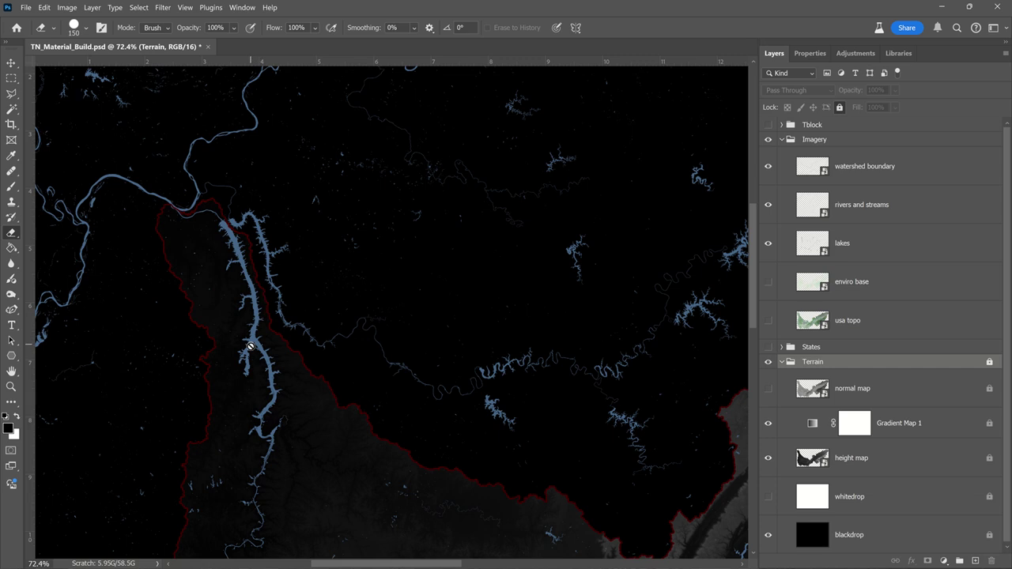
{"action": "scroll", "coordinate": [266, 378], "scroll_direction": "down", "scroll_amount": 2}
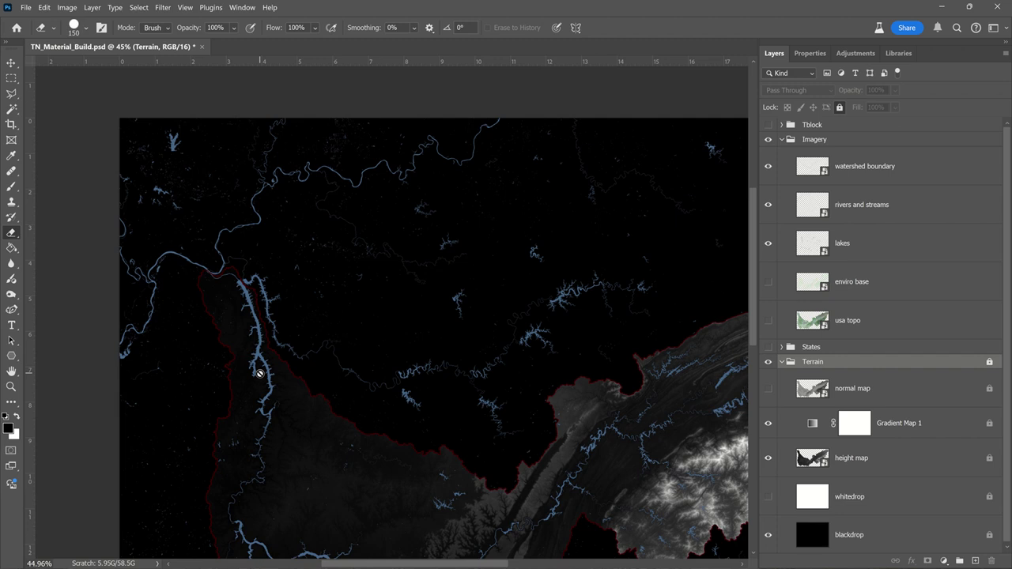
{"action": "left_click_drag", "start_coordinate": [293, 384], "coordinate": [237, 277]}
{"action": "left_click", "coordinate": [186, 216]}
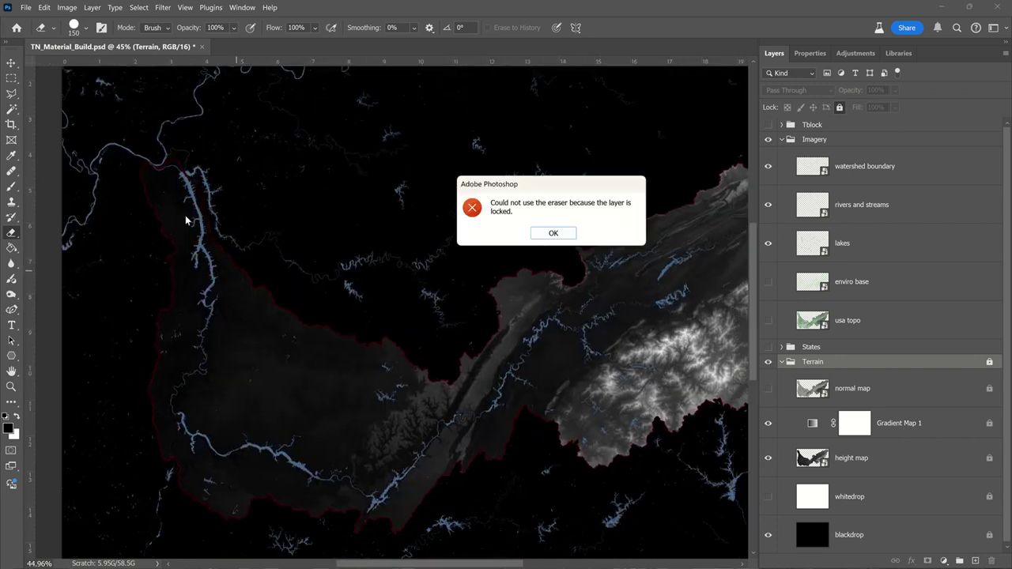
{"action": "left_click", "coordinate": [560, 235]}
{"action": "scroll", "coordinate": [321, 318], "scroll_direction": "down", "scroll_amount": 3}
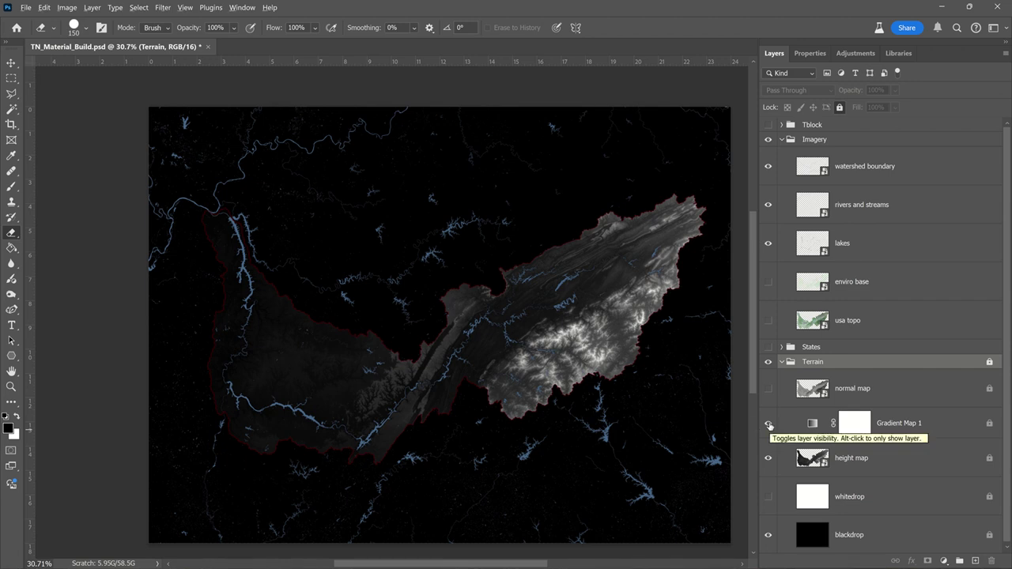
Switch to the browser and view the Cumberland River watershed map and the Mississippi River map for reference
{"action": "key", "text": "alt+Tab"}
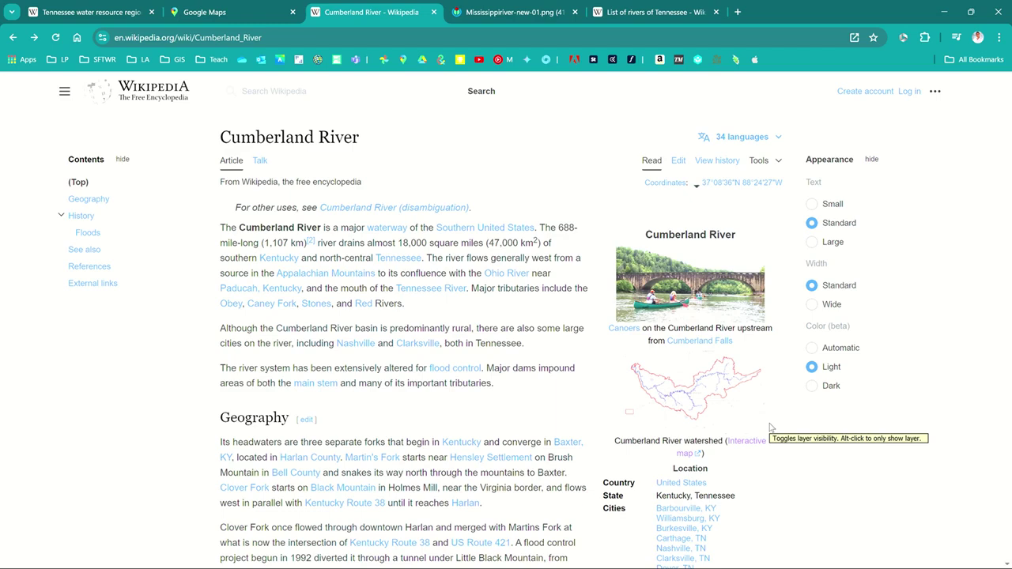
{"action": "left_click", "coordinate": [655, 383]}
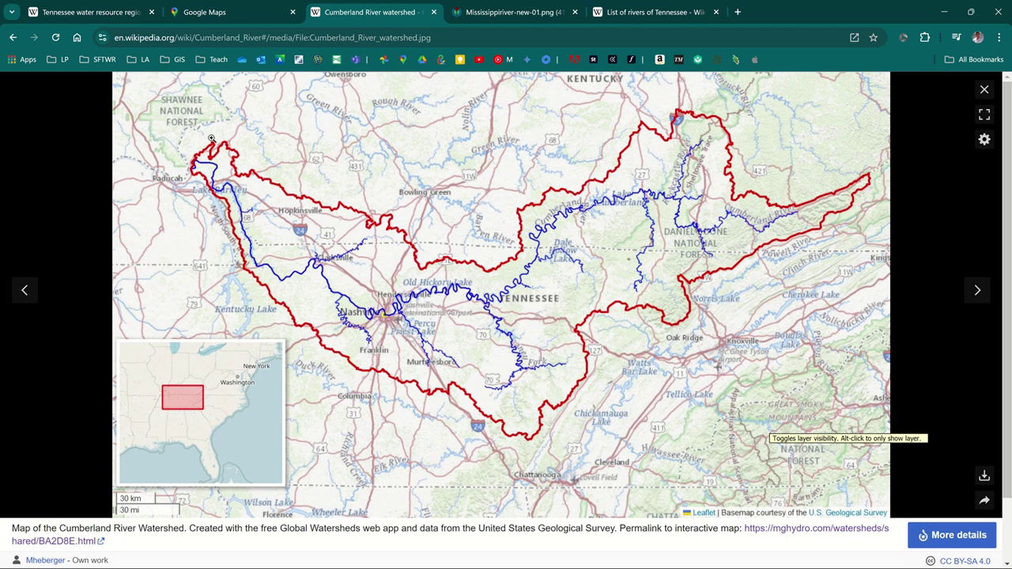
{"action": "left_click", "coordinate": [511, 11]}
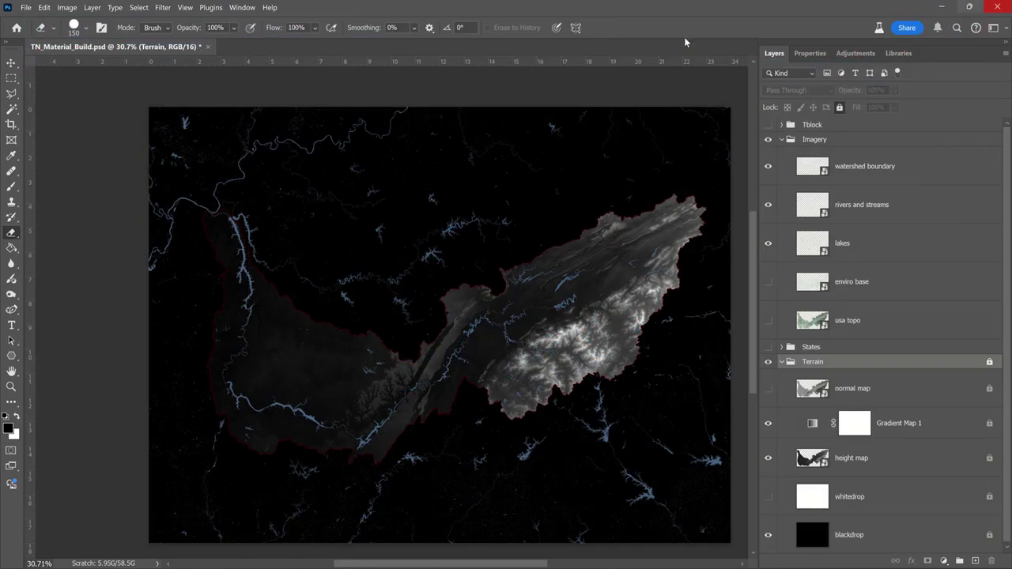
Collapse and hide the Terrain group, and expand and show the States group
{"action": "left_click", "coordinate": [781, 361]}
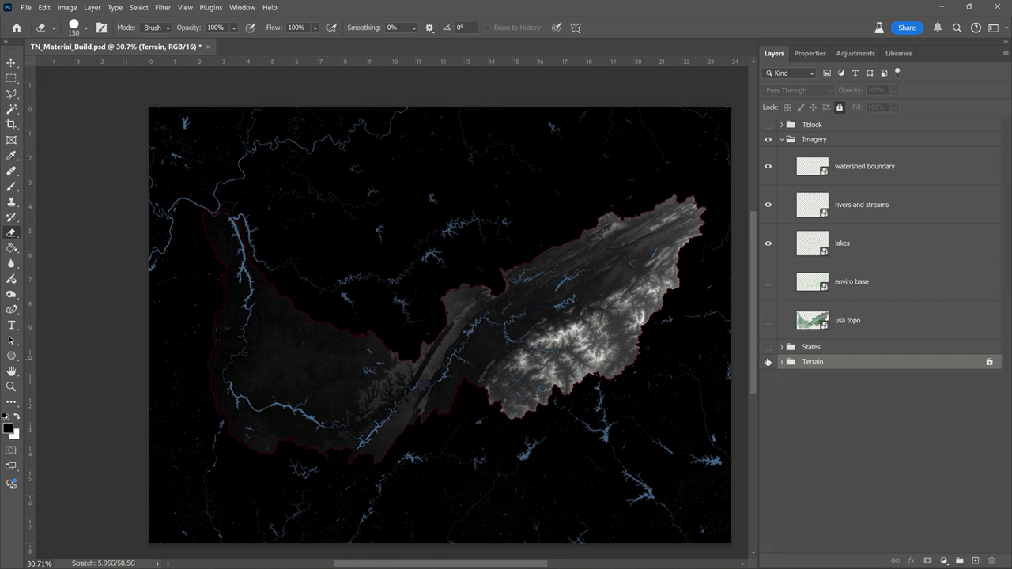
{"action": "left_click", "coordinate": [767, 363]}
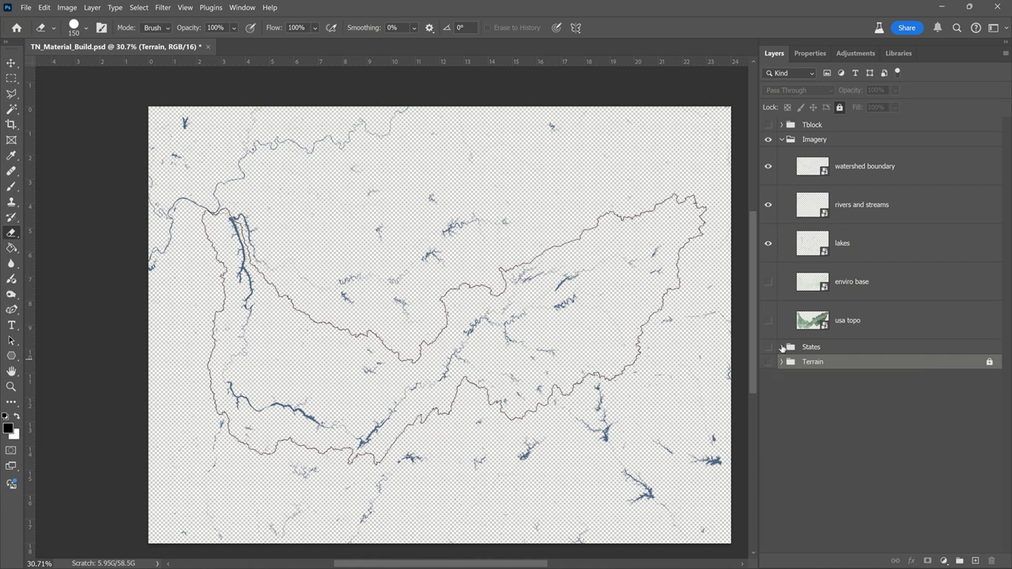
{"action": "left_click", "coordinate": [782, 349]}
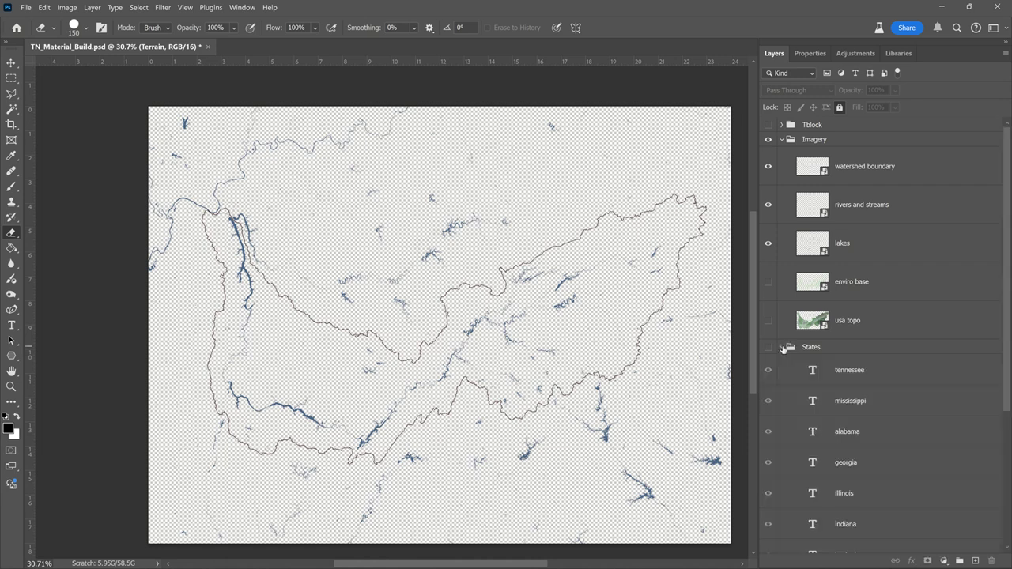
{"action": "scroll", "coordinate": [781, 340], "scroll_direction": "down", "scroll_amount": 2}
{"action": "left_click", "coordinate": [769, 288]}
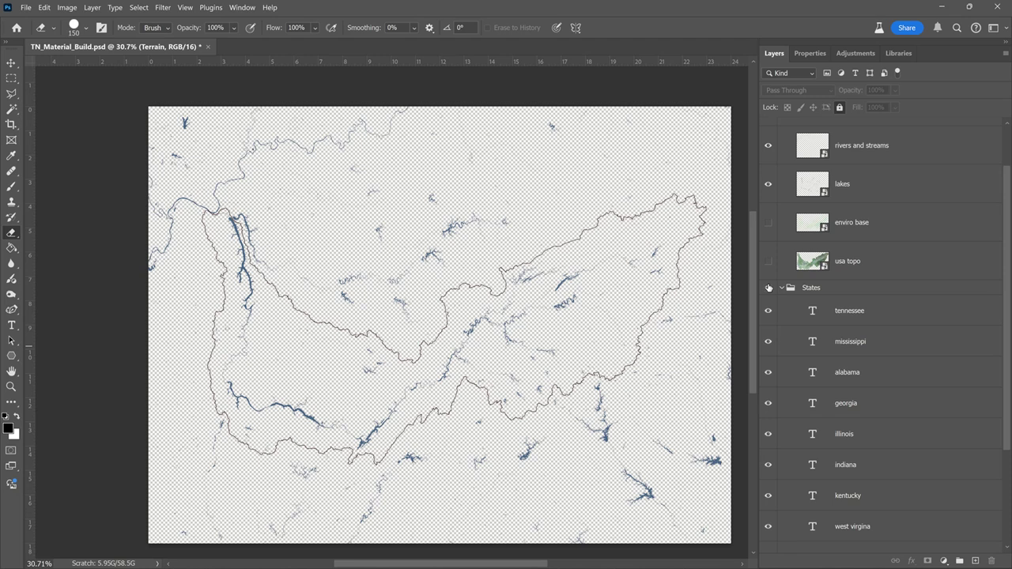
Review the state label and boundary layers, collapse the States group and lock it entirely
{"action": "scroll", "coordinate": [790, 379], "scroll_direction": "down", "scroll_amount": 4}
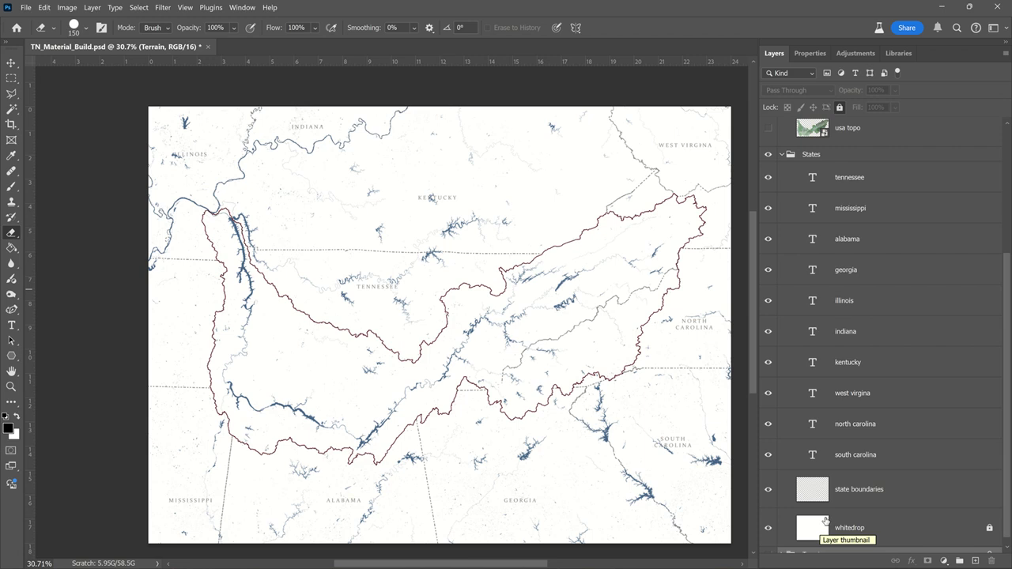
{"action": "scroll", "coordinate": [806, 360], "scroll_direction": "up", "scroll_amount": 2}
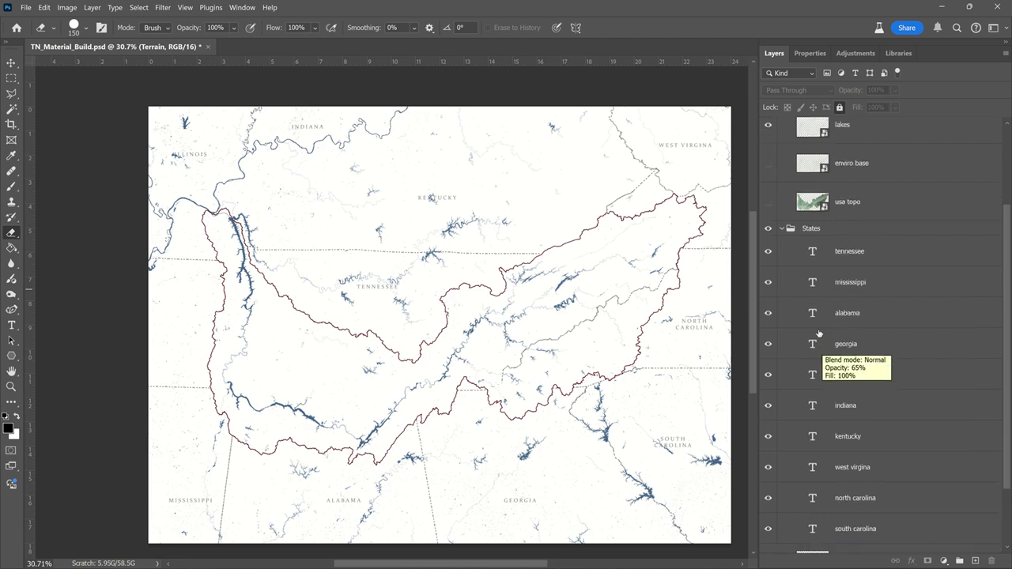
{"action": "left_click", "coordinate": [783, 228]}
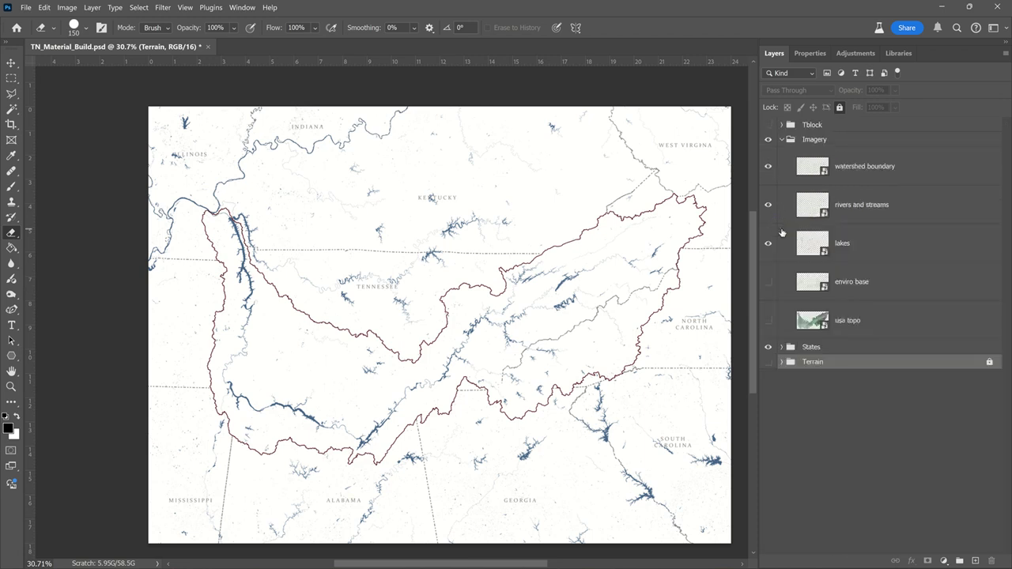
{"action": "left_click", "coordinate": [854, 350]}
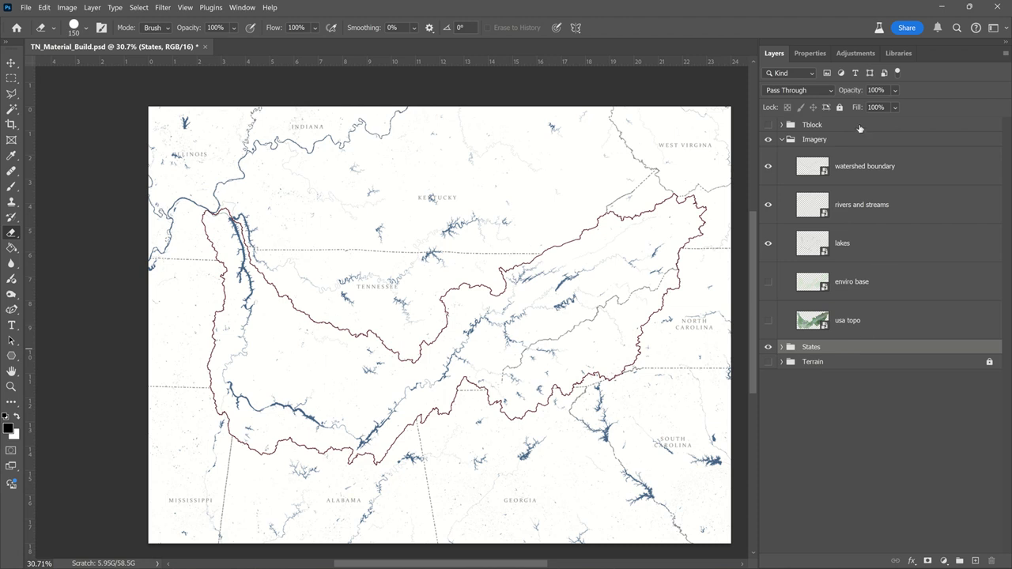
{"action": "left_click", "coordinate": [840, 107]}
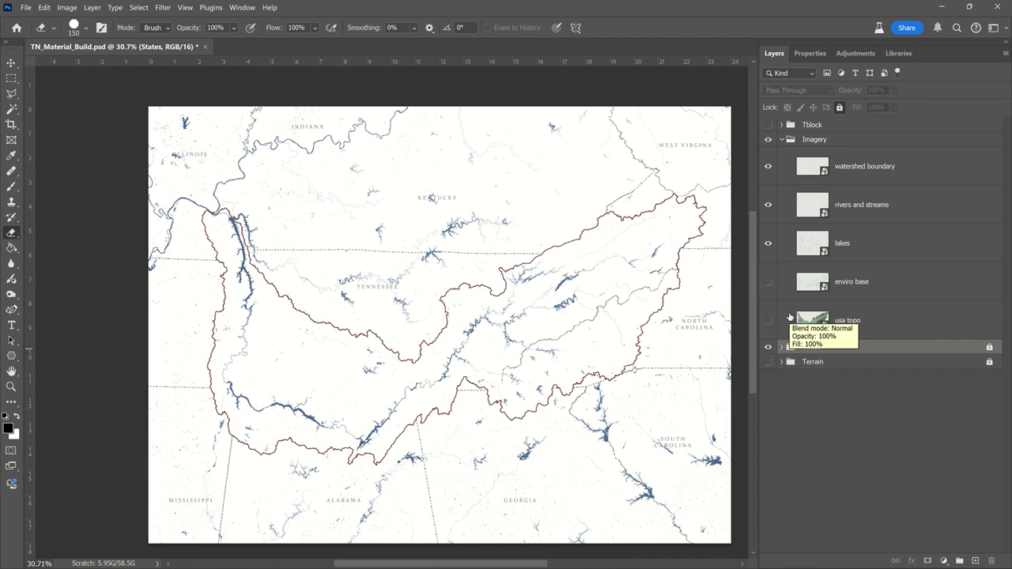
Select the area outside the watershed outline on the watershed boundary layer with the Magic Wand
{"action": "left_click", "coordinate": [927, 169]}
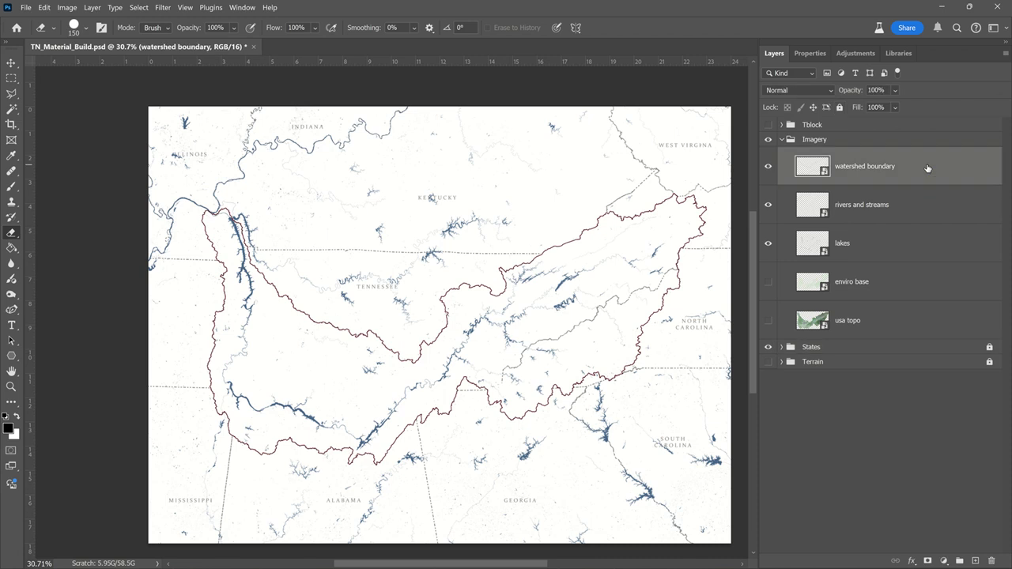
{"action": "key", "text": "w"}
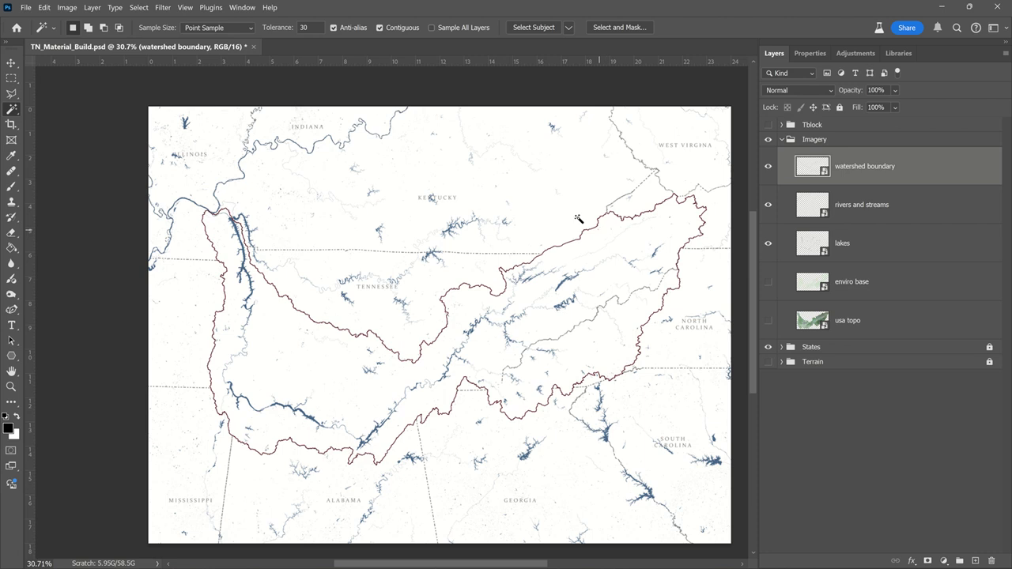
{"action": "left_click", "coordinate": [537, 205]}
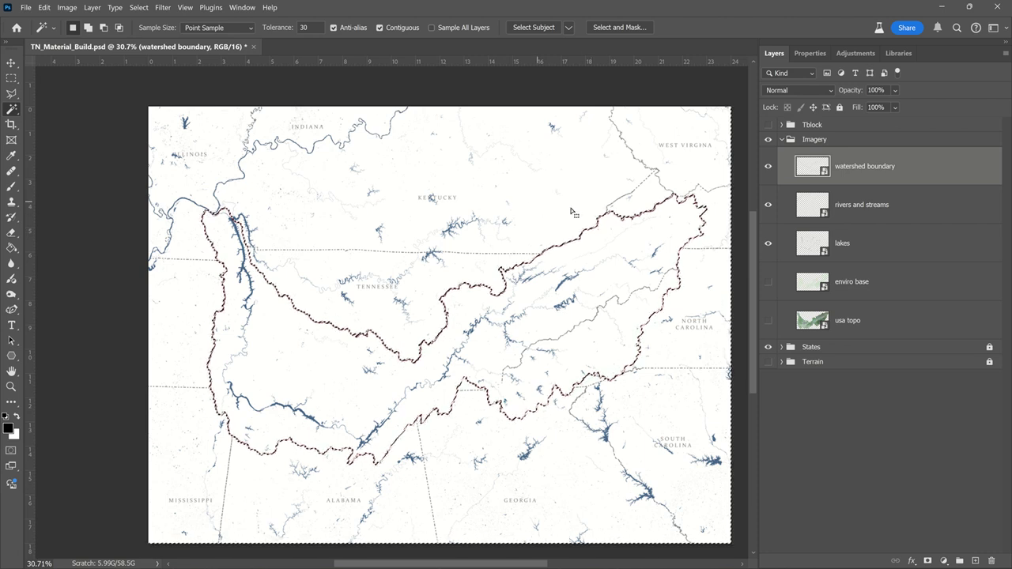
Examine the selection edge along the watershed outline at close range and clear the selection
{"action": "scroll", "coordinate": [633, 220], "scroll_direction": "up", "scroll_amount": 3}
{"action": "scroll", "coordinate": [637, 219], "scroll_direction": "up", "scroll_amount": 8}
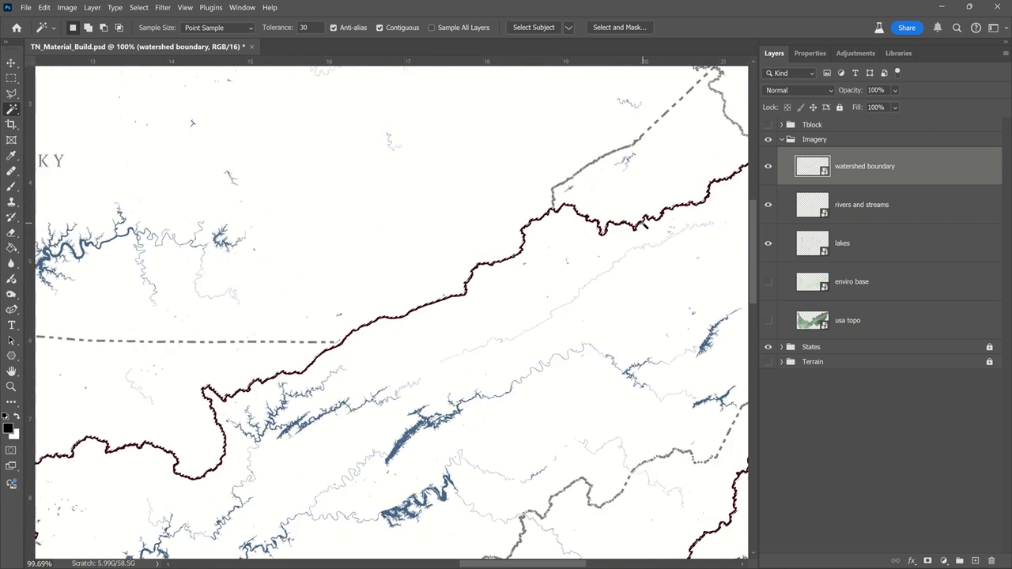
{"action": "scroll", "coordinate": [583, 230], "scroll_direction": "up", "scroll_amount": 9}
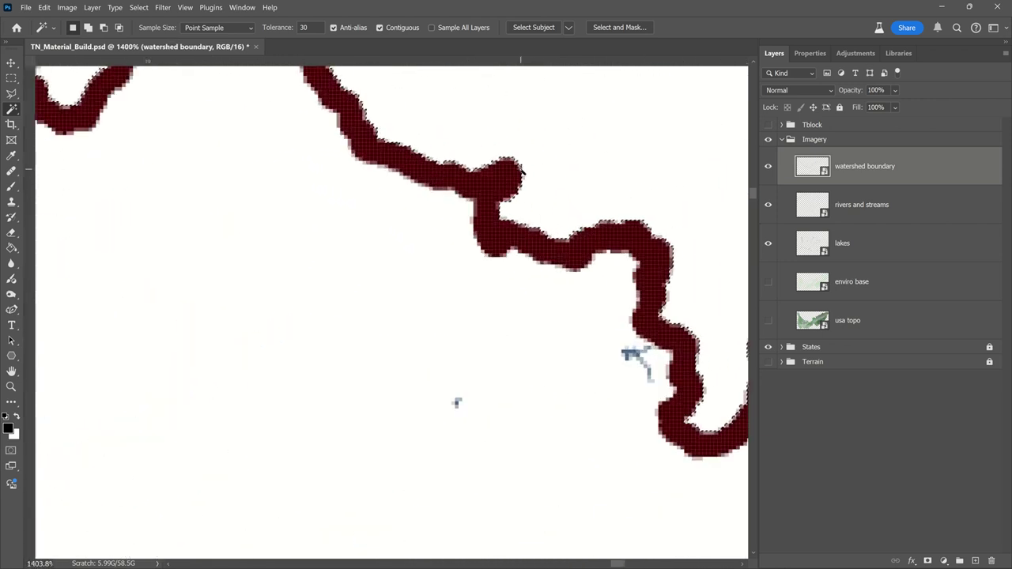
{"action": "left_click", "coordinate": [520, 169]}
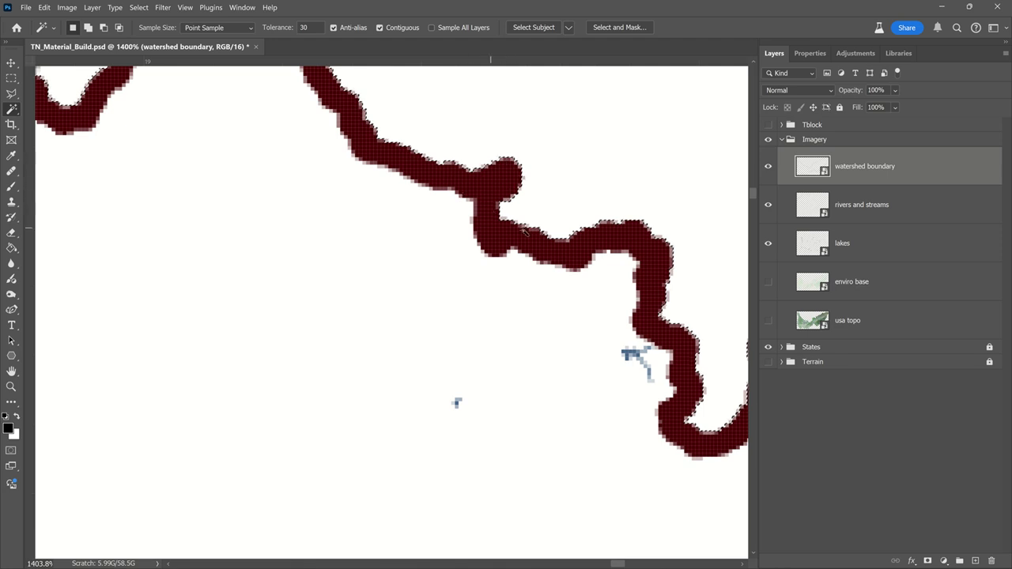
{"action": "scroll", "coordinate": [474, 200], "scroll_direction": "down", "scroll_amount": 2}
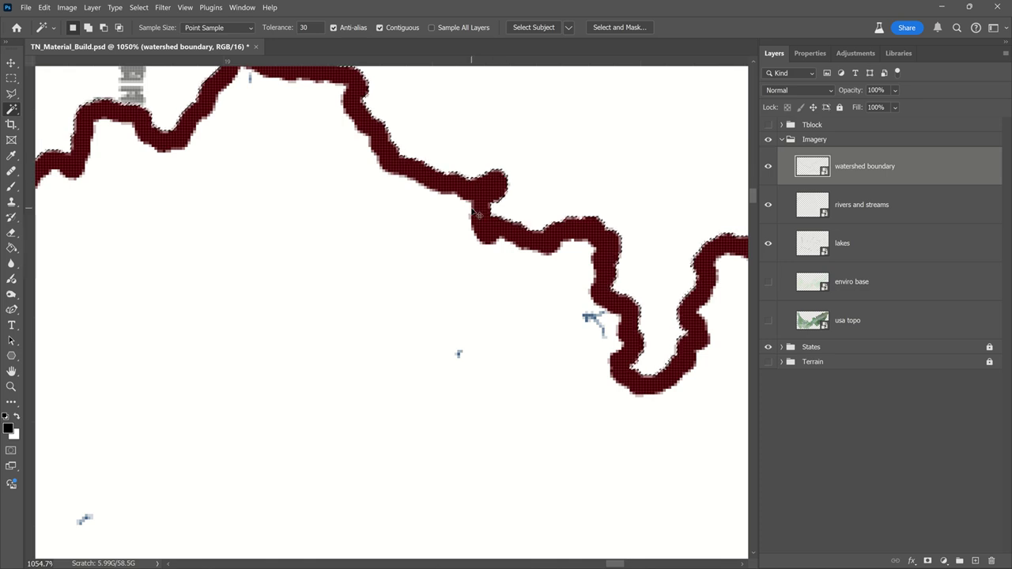
{"action": "key", "text": "ctrl+d"}
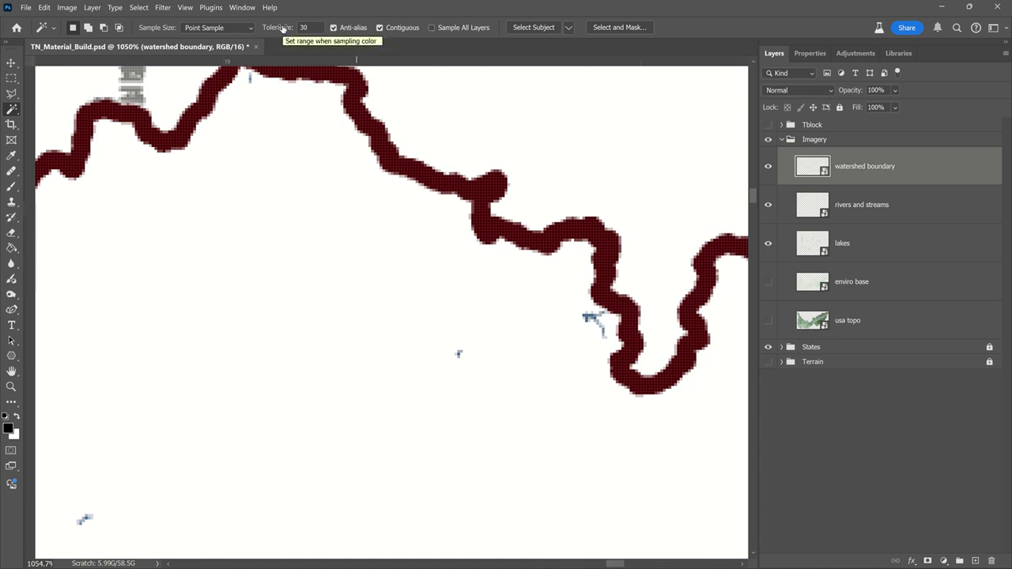
Set the Magic Wand tolerance to 9 and reselect the area outside the watershed outline on the watershed boundary layer
{"action": "left_click_drag", "start_coordinate": [283, 30], "coordinate": [271, 28]}
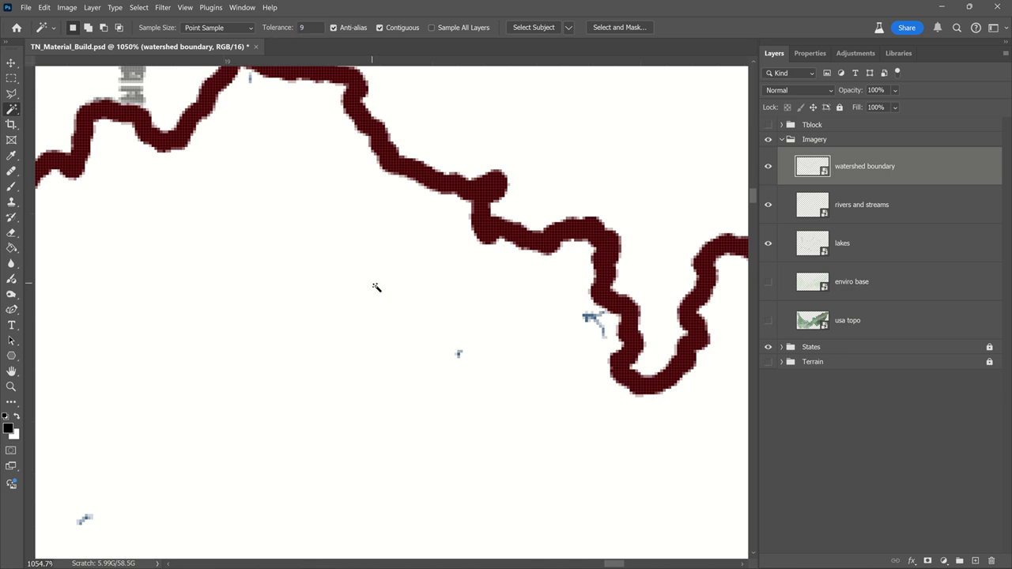
{"action": "scroll", "coordinate": [374, 285], "scroll_direction": "down", "scroll_amount": 2}
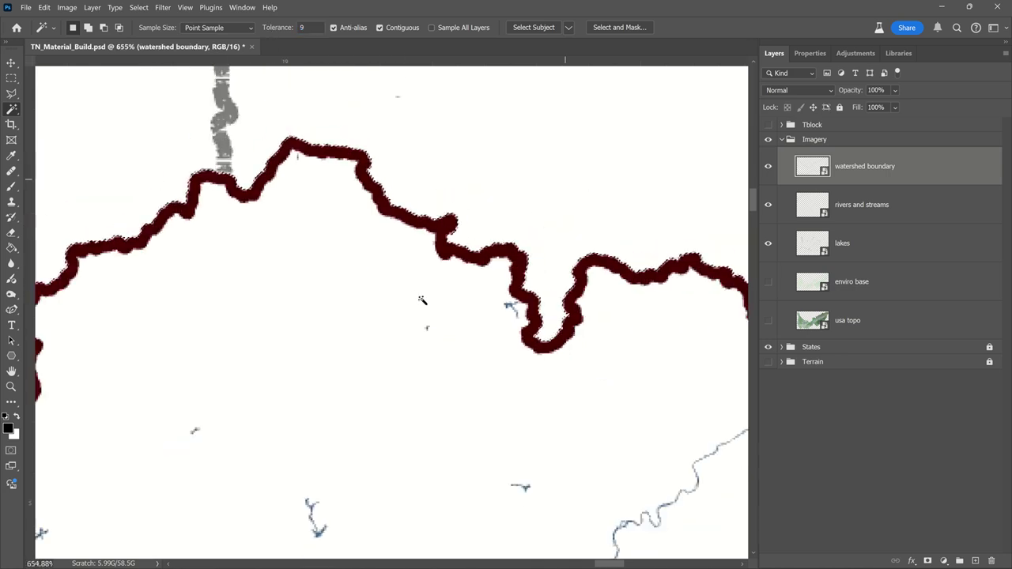
{"action": "scroll", "coordinate": [421, 420], "scroll_direction": "down", "scroll_amount": 7}
{"action": "scroll", "coordinate": [487, 429], "scroll_direction": "down", "scroll_amount": 6}
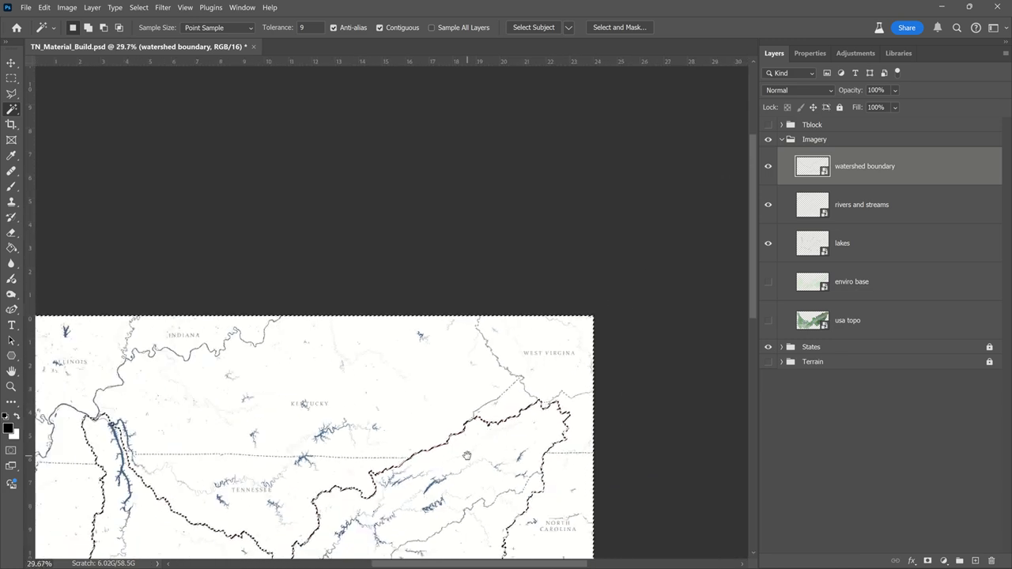
{"action": "left_click_drag", "start_coordinate": [478, 441], "coordinate": [552, 248]}
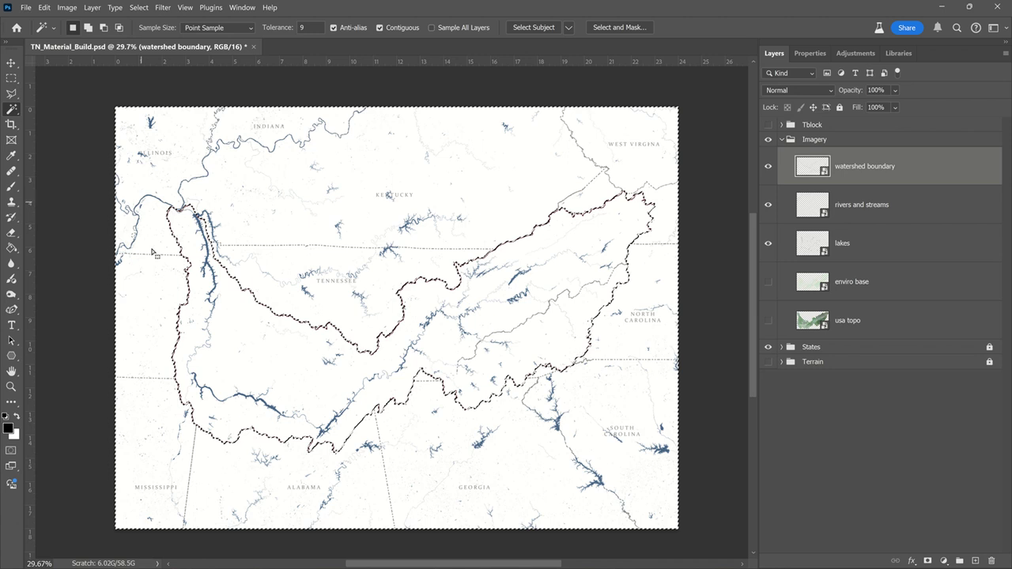
Mask the rivers and streams layer to show only the area inside the watershed, and copy that mask to the lakes layer
{"action": "left_click", "coordinate": [936, 211]}
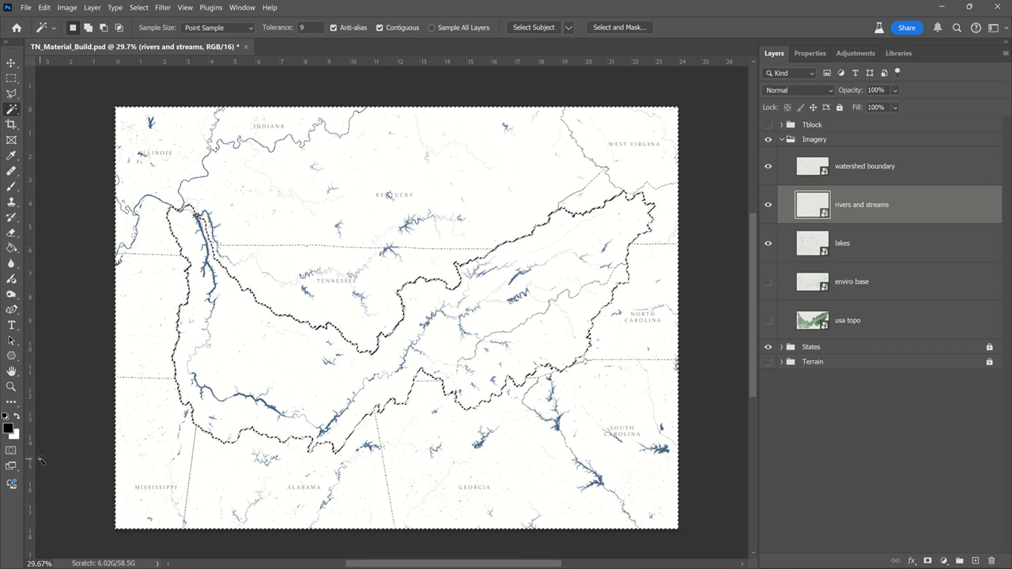
{"action": "key", "text": "x"}
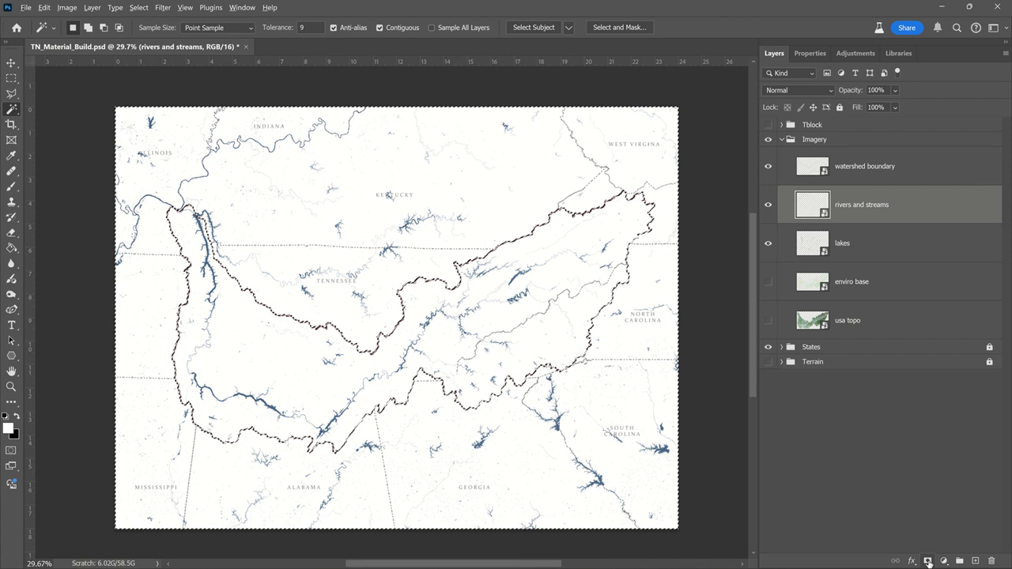
{"action": "left_click", "coordinate": [928, 561]}
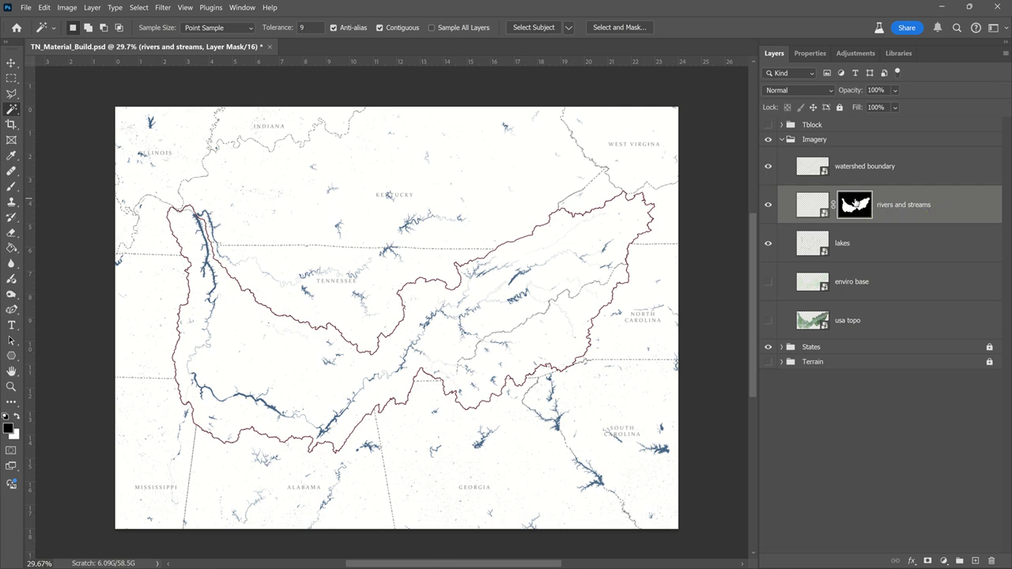
{"action": "left_click_drag", "start_coordinate": [854, 206], "coordinate": [864, 246]}
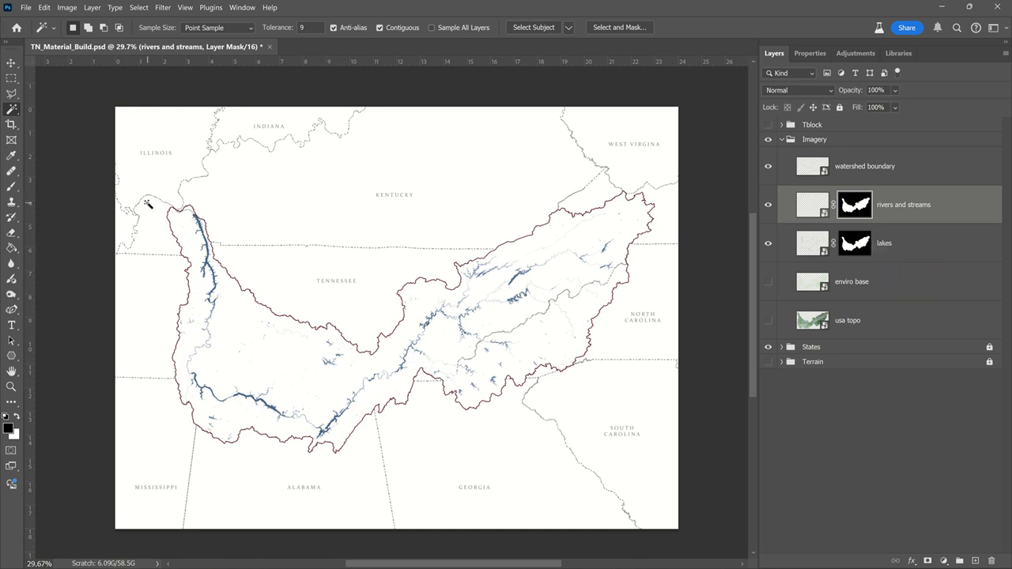
Temporarily disable the rivers and streams layer mask, examine the rivers beyond the watershed's northwest tip, and re-enable the mask
{"action": "scroll", "coordinate": [147, 205], "scroll_direction": "up", "scroll_amount": 2}
{"action": "scroll", "coordinate": [146, 205], "scroll_direction": "up", "scroll_amount": 2}
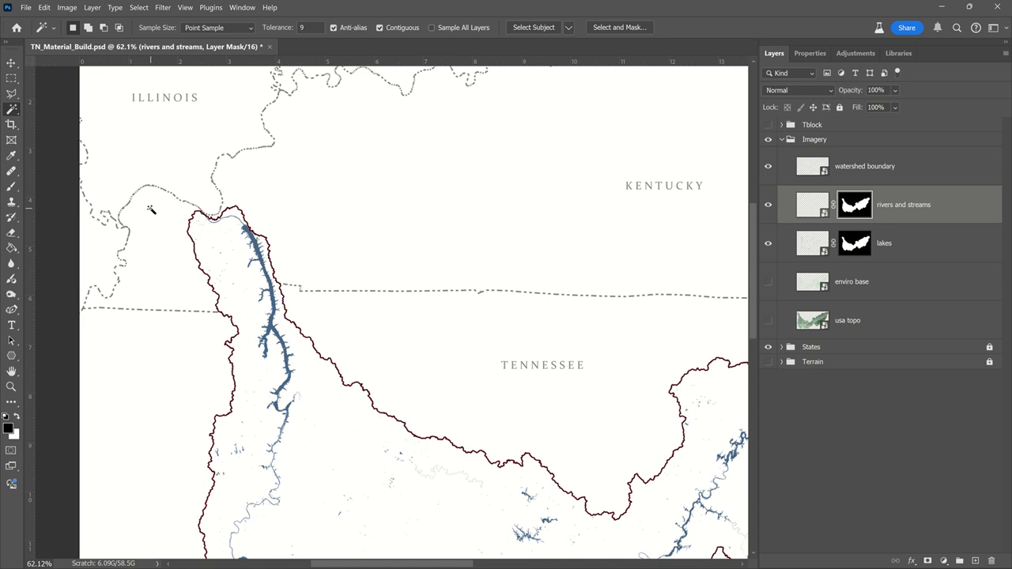
{"action": "scroll", "coordinate": [191, 269], "scroll_direction": "down", "scroll_amount": 3}
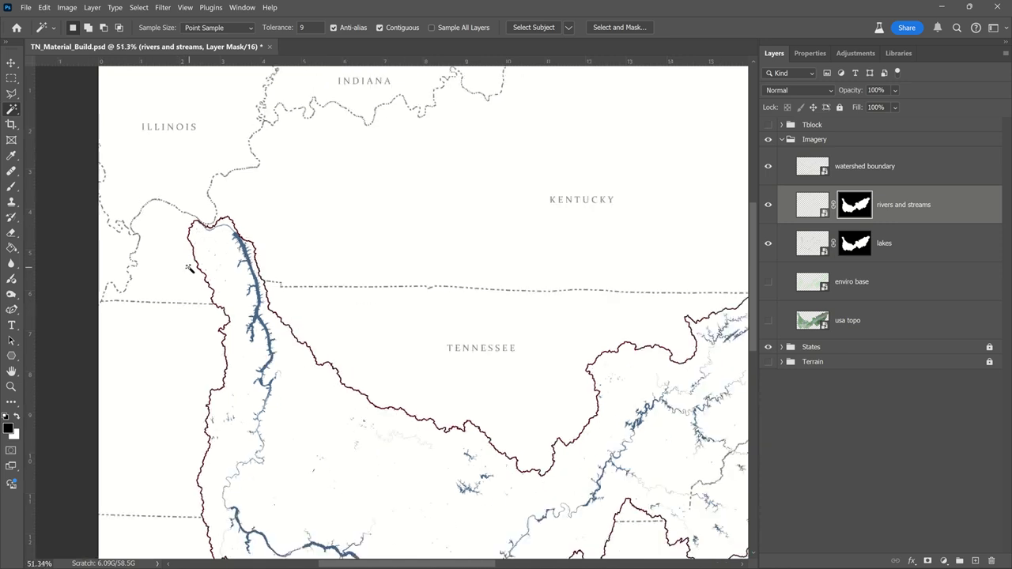
{"action": "left_click_drag", "start_coordinate": [332, 301], "coordinate": [337, 309]}
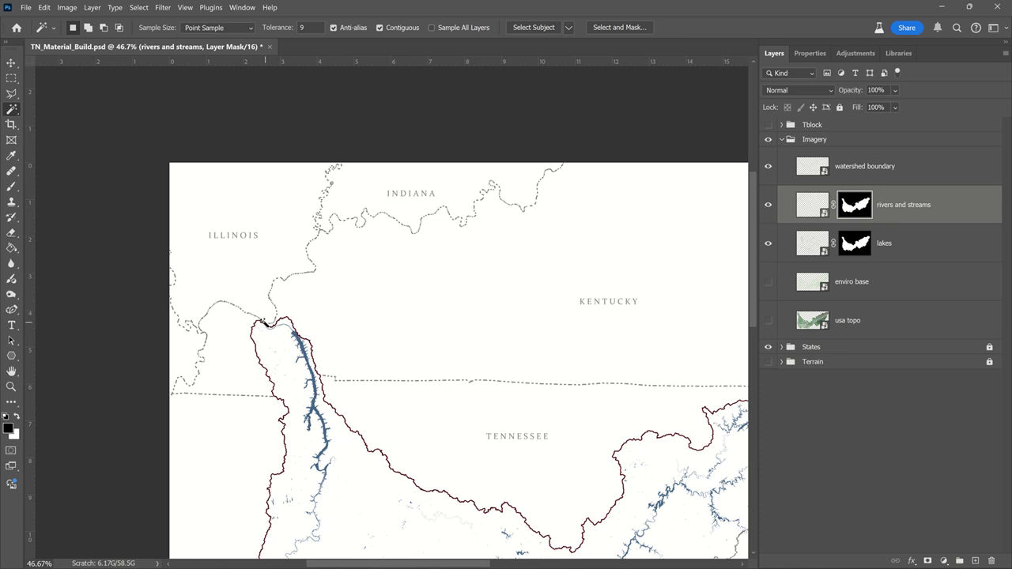
{"action": "scroll", "coordinate": [265, 323], "scroll_direction": "up", "scroll_amount": 5}
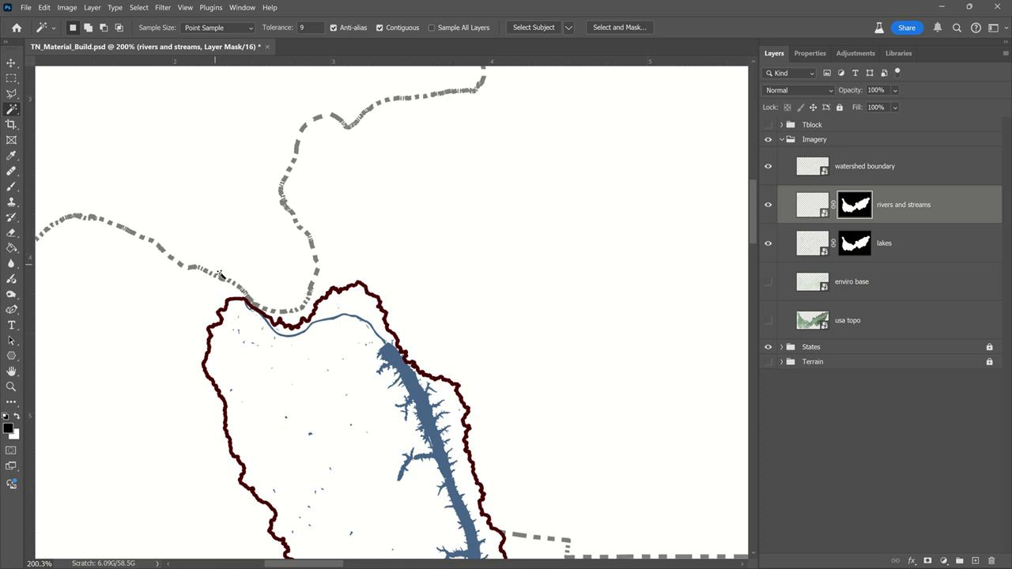
{"action": "scroll", "coordinate": [229, 293], "scroll_direction": "down", "scroll_amount": 2}
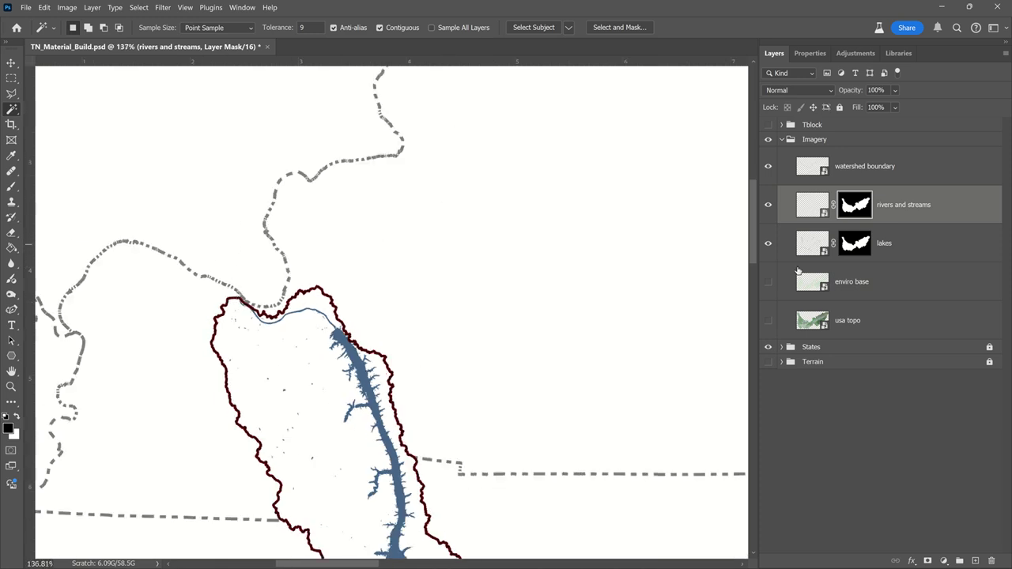
{"action": "right_click", "coordinate": [857, 204]}
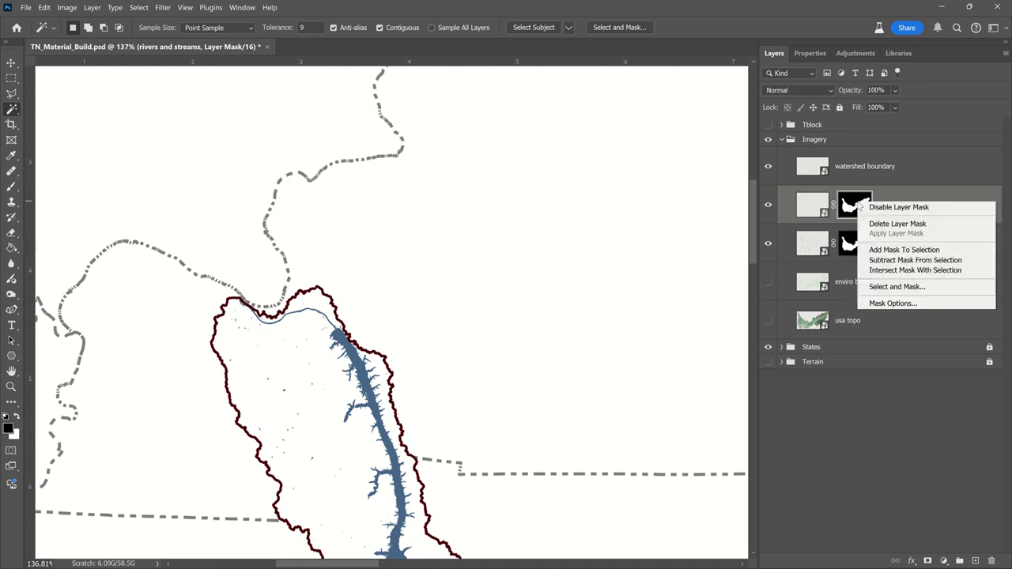
{"action": "left_click", "coordinate": [876, 207]}
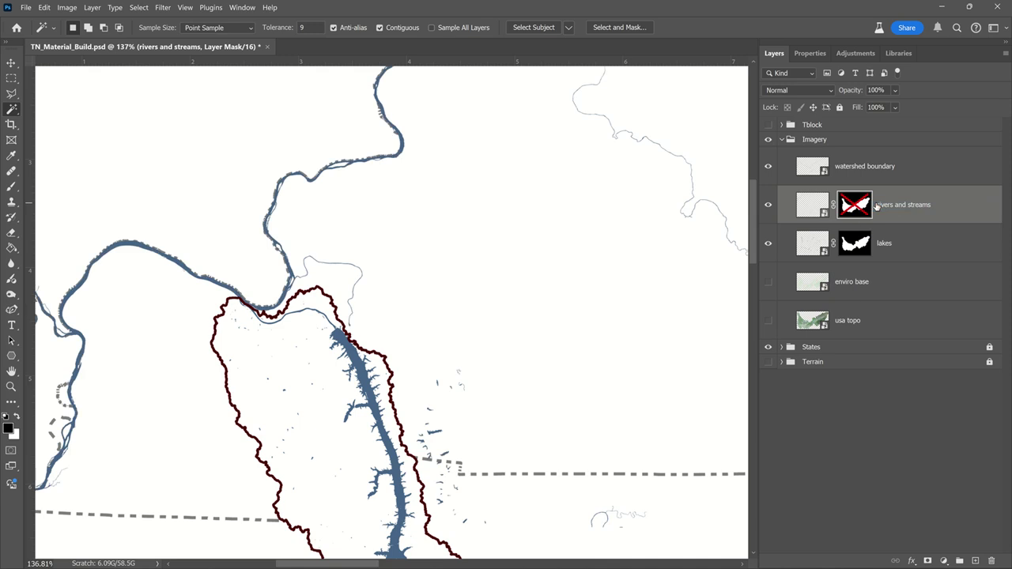
{"action": "scroll", "coordinate": [483, 313], "scroll_direction": "down", "scroll_amount": 5}
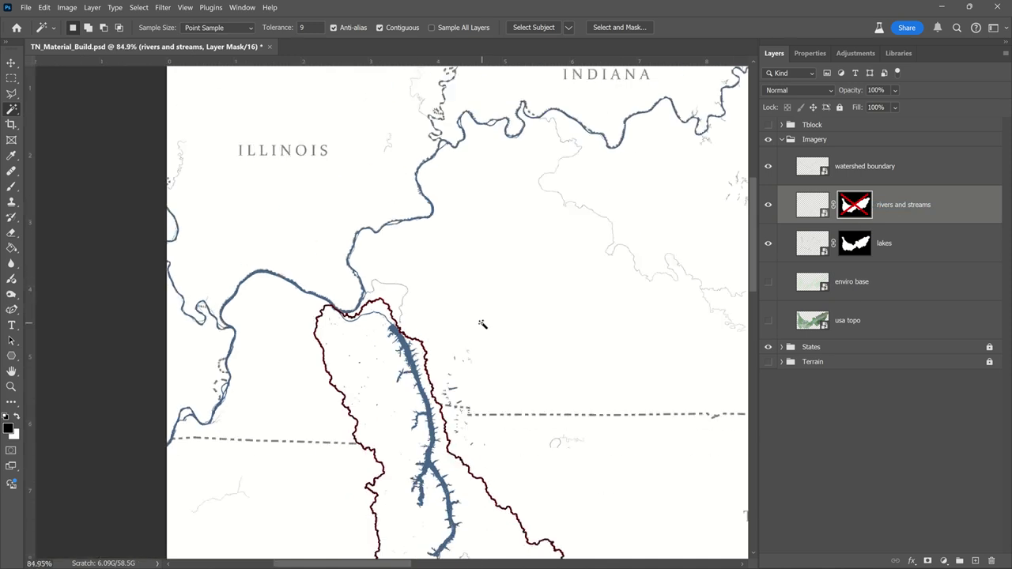
{"action": "left_click_drag", "start_coordinate": [551, 293], "coordinate": [411, 341]}
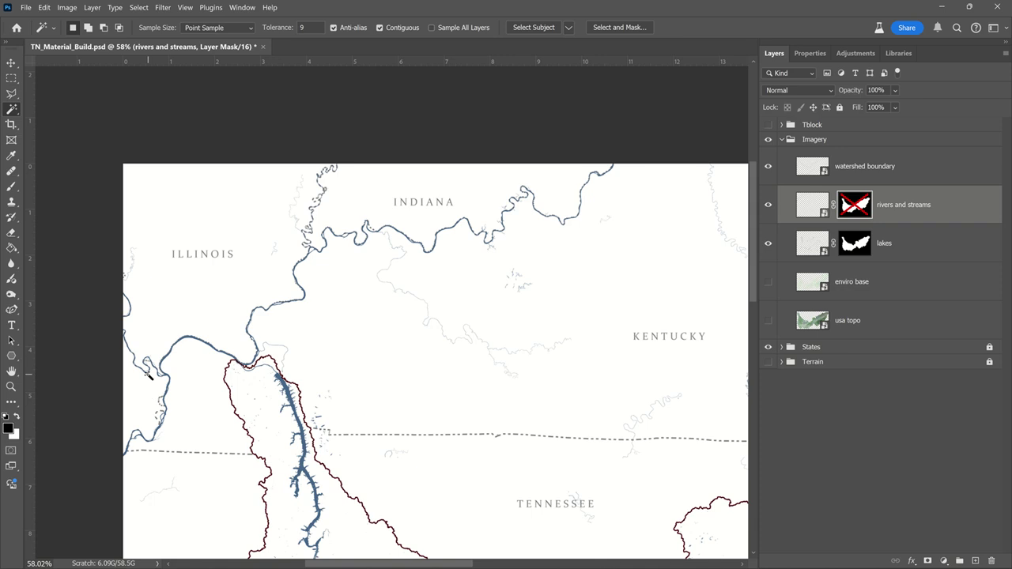
{"action": "scroll", "coordinate": [147, 377], "scroll_direction": "up", "scroll_amount": 4}
{"action": "scroll", "coordinate": [147, 377], "scroll_direction": "down", "scroll_amount": 2}
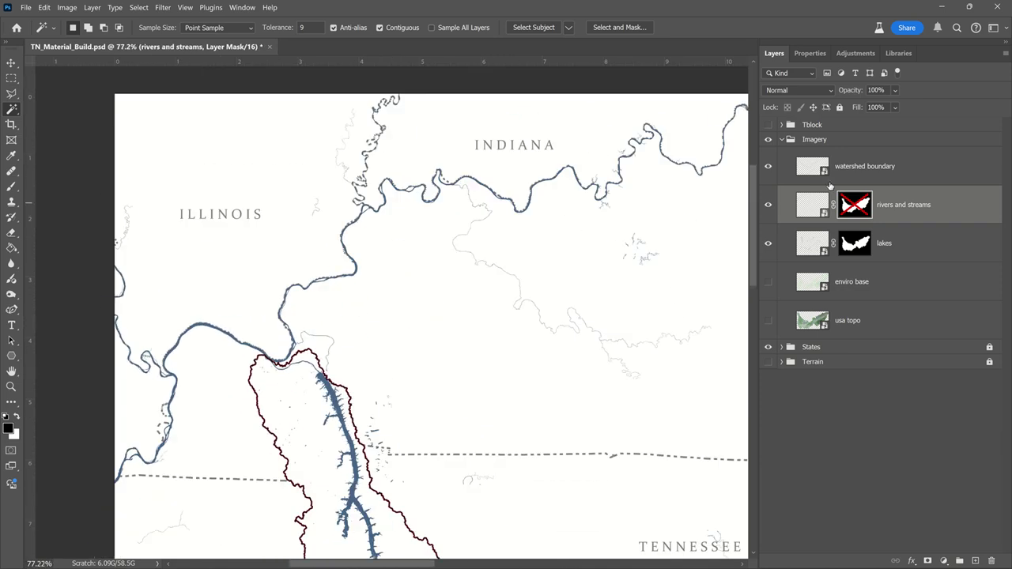
{"action": "right_click", "coordinate": [857, 205]}
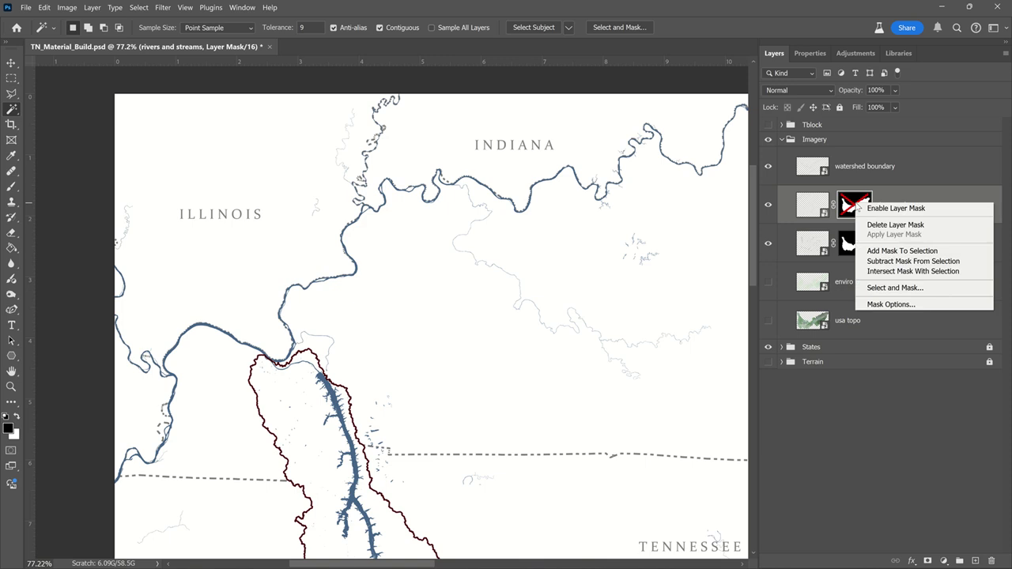
{"action": "left_click", "coordinate": [883, 208]}
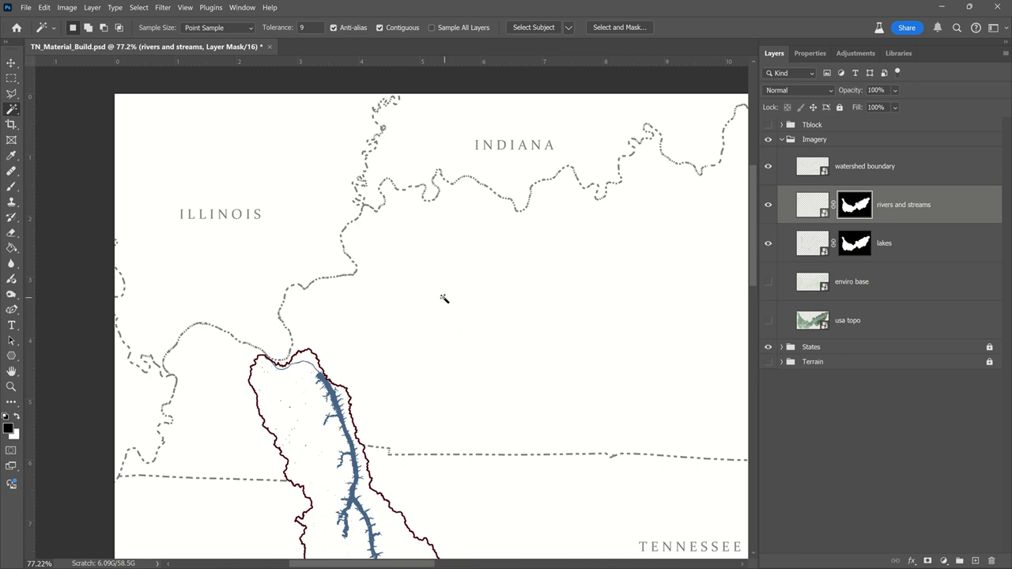
Activate the Brush tool and reduce its size to 175 px for work on the rivers and streams mask
{"action": "key", "text": "b"}
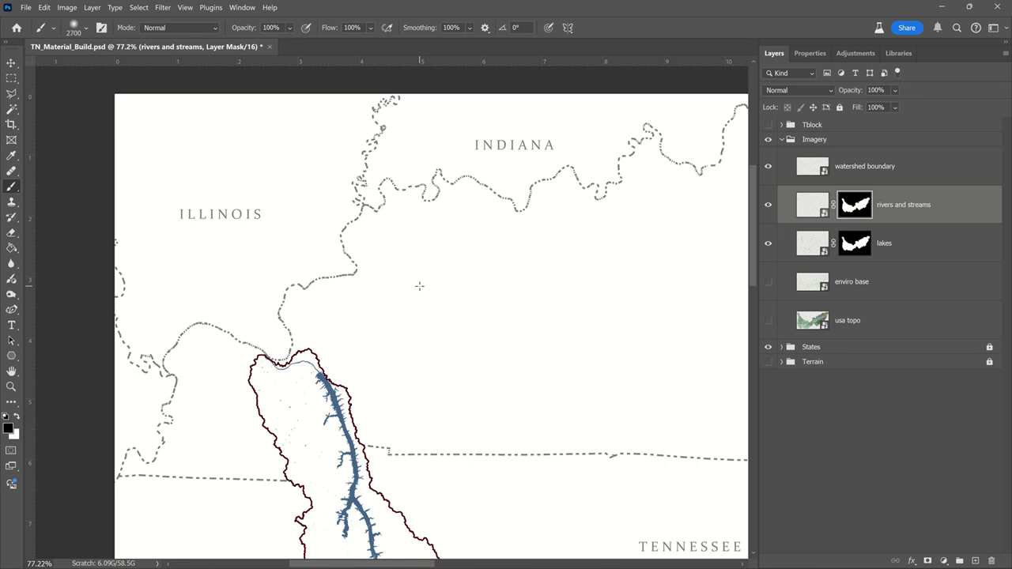
{"action": "key", "text": "bracketleft"}
{"action": "key", "text": "bracketleft"}
{"action": "key", "text": "bracketleft"}
{"action": "key", "text": "bracketleft"}
{"action": "key", "text": "bracketleft"}
{"action": "key", "text": "bracketleft"}
{"action": "key", "text": "bracketleft"}
{"action": "key", "text": "bracketleft"}
{"action": "key", "text": "bracketleft"}
{"action": "key", "text": "bracketleft"}
{"action": "key", "text": "bracketleft"}
{"action": "key", "text": "bracketleft"}
{"action": "key", "text": "bracketleft"}
{"action": "key", "text": "bracketleft"}
{"action": "key", "text": "bracketleft"}
{"action": "key", "text": "bracketleft"}
{"action": "key", "text": "bracketleft"}
{"action": "key", "text": "bracketleft"}
{"action": "key", "text": "bracketleft"}
{"action": "key", "text": "bracketleft"}
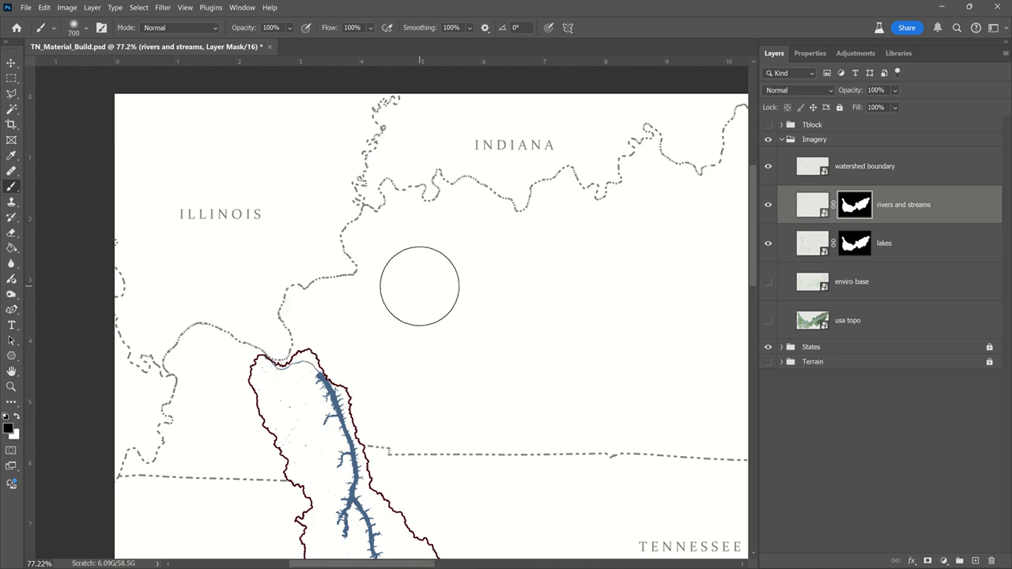
{"action": "key", "text": "bracketleft"}
{"action": "key", "text": "bracketleft"}
{"action": "key", "text": "bracketleft"}
{"action": "key", "text": "bracketleft"}
{"action": "key", "text": "bracketleft"}
{"action": "key", "text": "bracketleft"}
{"action": "key", "text": "bracketleft"}
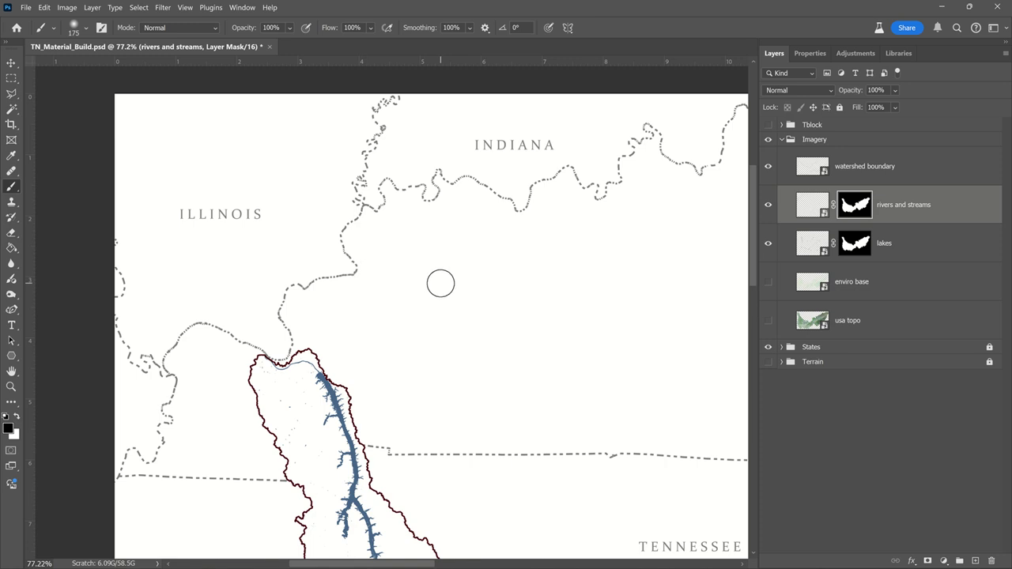
Try a harder brush edge and restore the soft edge
{"action": "key", "text": "shift+bracketright"}
{"action": "key", "text": "shift+bracketright"}
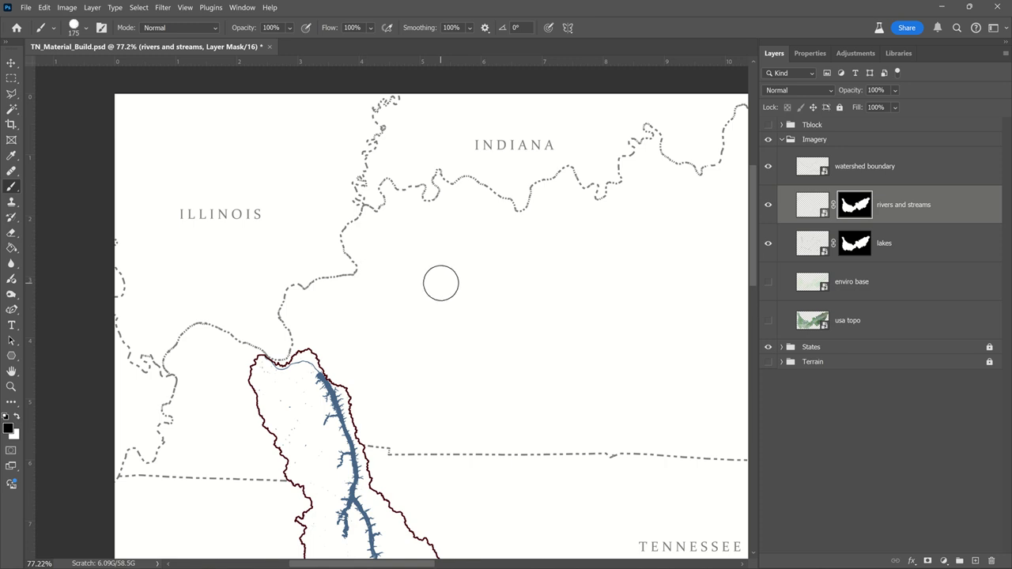
{"action": "key", "text": "shift+bracketleft"}
{"action": "key", "text": "shift+bracketleft"}
Paint white on the rivers and streams mask to reveal the river from the watershed's northwest tip along the Illinois and Indiana borders to the map's top edge
{"action": "key", "text": "x"}
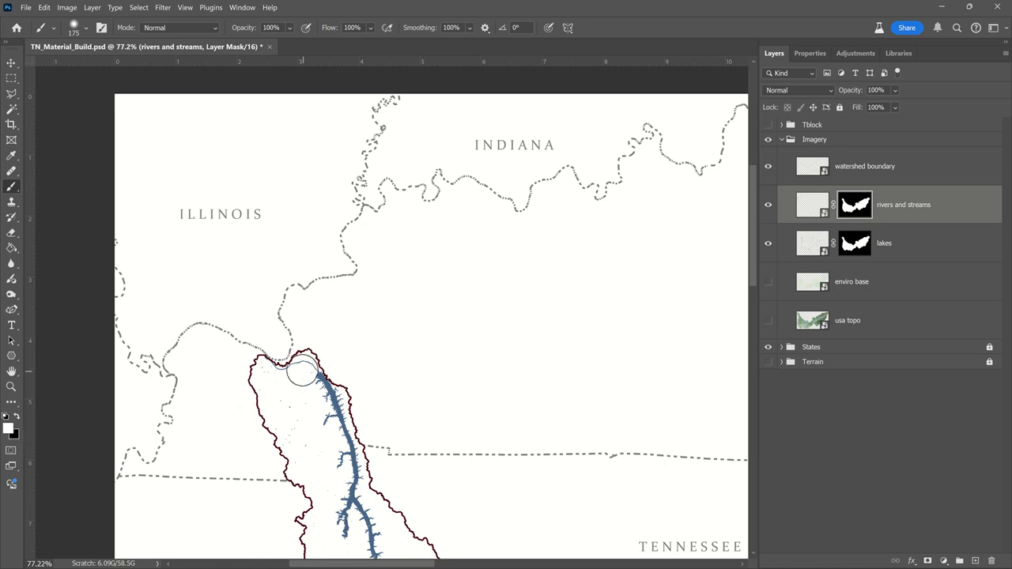
{"action": "mouse_move", "coordinate": [289, 361]}
{"action": "left_mouse_down"}
{"action": "mouse_move", "coordinate": [275, 355]}
{"action": "mouse_move", "coordinate": [304, 344]}
{"action": "mouse_move", "coordinate": [288, 320]}
{"action": "mouse_move", "coordinate": [290, 292]}
{"action": "mouse_move", "coordinate": [290, 332]}
{"action": "mouse_move", "coordinate": [343, 334]}
{"action": "mouse_move", "coordinate": [350, 349]}
{"action": "mouse_move", "coordinate": [325, 369]}
{"action": "mouse_move", "coordinate": [333, 399]}
{"action": "left_mouse_up"}
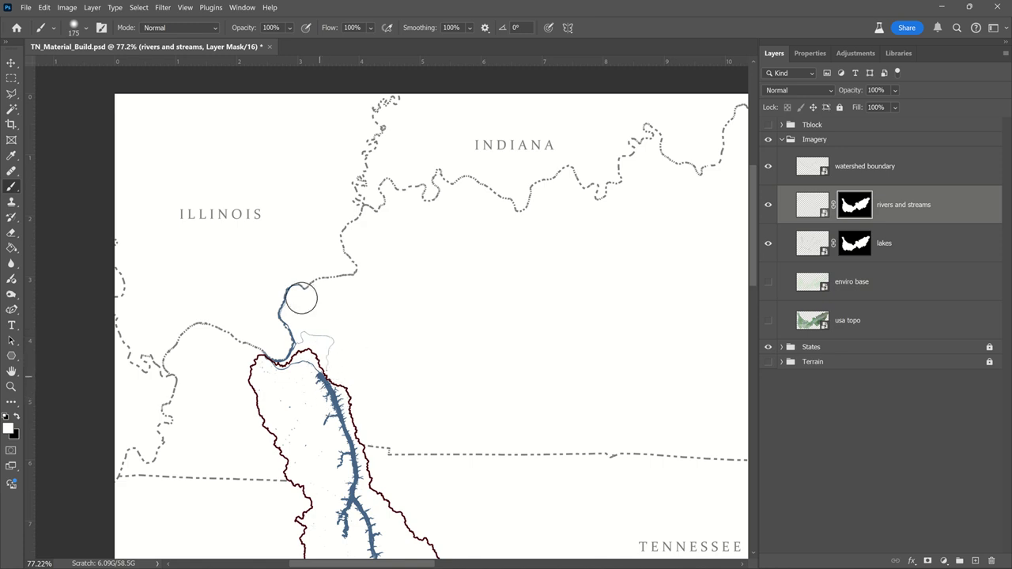
{"action": "mouse_move", "coordinate": [299, 291]}
{"action": "left_mouse_down"}
{"action": "mouse_move", "coordinate": [347, 274]}
{"action": "mouse_move", "coordinate": [348, 222]}
{"action": "mouse_move", "coordinate": [367, 195]}
{"action": "mouse_move", "coordinate": [364, 137]}
{"action": "mouse_move", "coordinate": [392, 96]}
{"action": "mouse_move", "coordinate": [385, 140]}
{"action": "mouse_move", "coordinate": [361, 168]}
{"action": "mouse_move", "coordinate": [362, 215]}
{"action": "mouse_move", "coordinate": [388, 175]}
{"action": "mouse_move", "coordinate": [426, 187]}
{"action": "mouse_move", "coordinate": [350, 218]}
{"action": "mouse_move", "coordinate": [351, 204]}
{"action": "mouse_move", "coordinate": [396, 208]}
{"action": "mouse_move", "coordinate": [418, 186]}
{"action": "mouse_move", "coordinate": [427, 200]}
{"action": "mouse_move", "coordinate": [436, 181]}
{"action": "mouse_move", "coordinate": [535, 215]}
{"action": "mouse_move", "coordinate": [542, 185]}
{"action": "mouse_move", "coordinate": [572, 160]}
{"action": "mouse_move", "coordinate": [604, 195]}
{"action": "mouse_move", "coordinate": [619, 186]}
{"action": "mouse_move", "coordinate": [648, 131]}
{"action": "mouse_move", "coordinate": [630, 131]}
{"action": "mouse_move", "coordinate": [656, 125]}
{"action": "mouse_move", "coordinate": [694, 171]}
{"action": "left_mouse_up"}
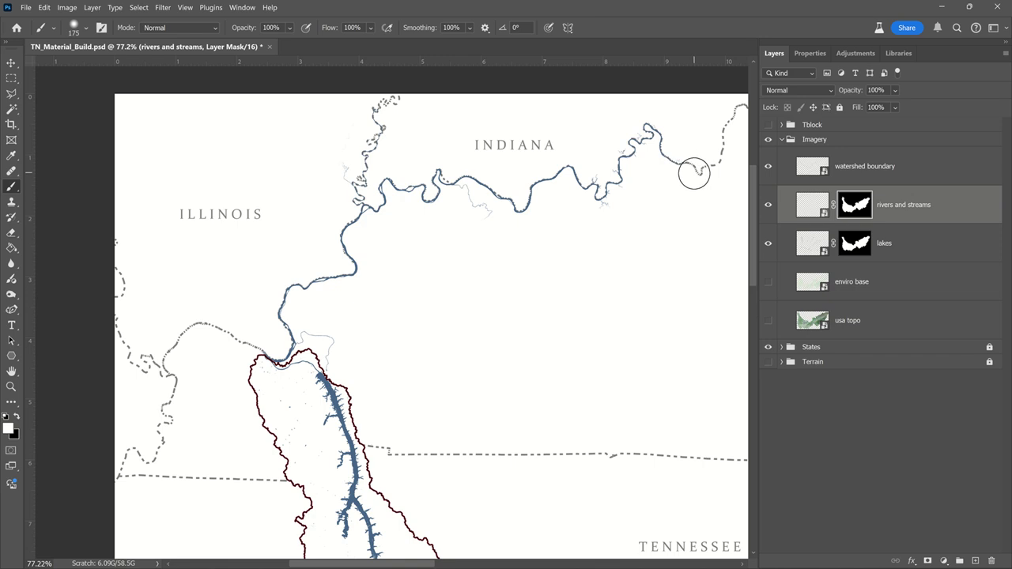
{"action": "left_click_drag", "start_coordinate": [655, 211], "coordinate": [498, 307]}
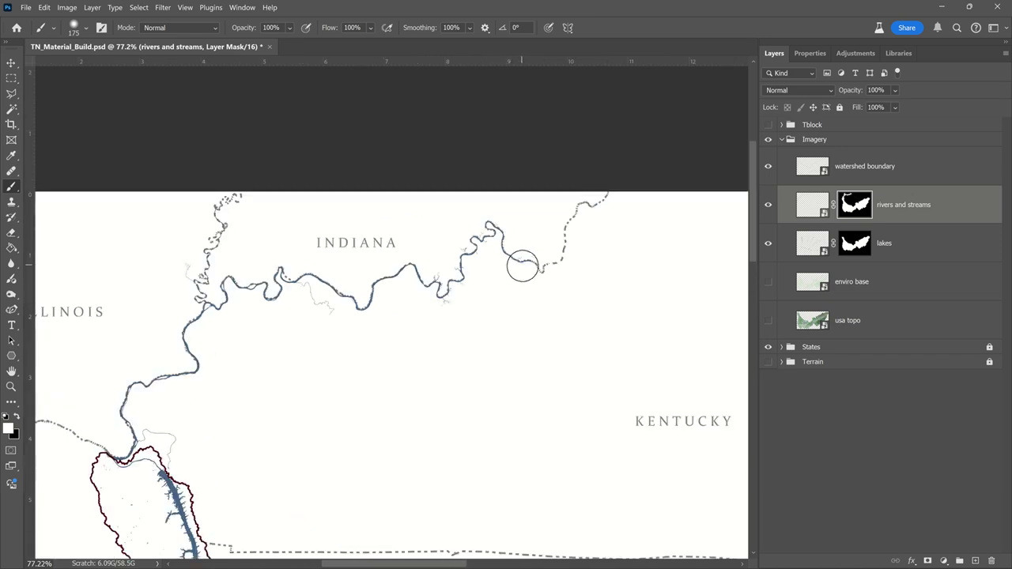
{"action": "mouse_move", "coordinate": [527, 267]}
{"action": "left_mouse_down"}
{"action": "mouse_move", "coordinate": [577, 202]}
{"action": "mouse_move", "coordinate": [600, 204]}
{"action": "mouse_move", "coordinate": [626, 196]}
{"action": "left_mouse_up"}
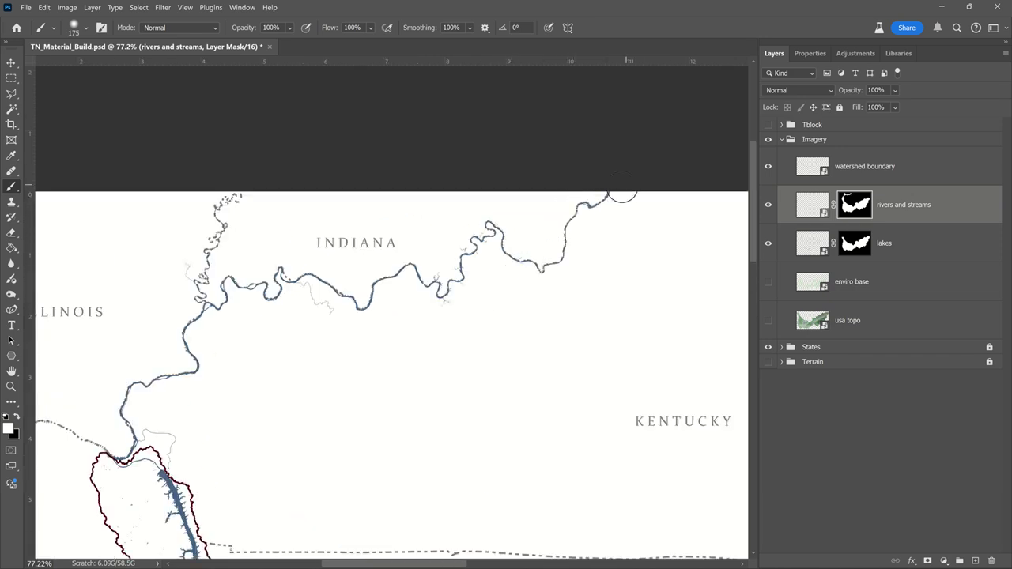
{"action": "mouse_move", "coordinate": [496, 228]}
{"action": "left_mouse_down"}
{"action": "mouse_move", "coordinate": [424, 290]}
{"action": "mouse_move", "coordinate": [372, 274]}
{"action": "mouse_move", "coordinate": [340, 294]}
{"action": "mouse_move", "coordinate": [275, 277]}
{"action": "left_mouse_up"}
{"action": "scroll", "coordinate": [399, 235], "scroll_direction": "down", "scroll_amount": 3}
{"action": "left_click_drag", "start_coordinate": [244, 308], "coordinate": [315, 299]}
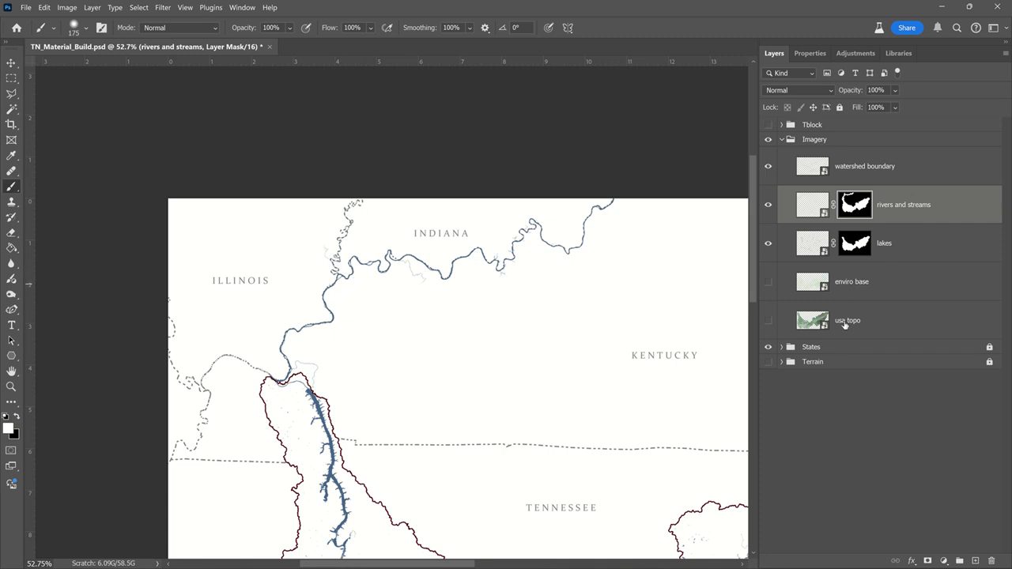
Hide the States group and paint white on the rivers and streams mask to reveal the rivers west of the watershed's northwest tip to the map's edge
{"action": "left_click", "coordinate": [768, 348]}
{"action": "left_click_drag", "start_coordinate": [289, 377], "coordinate": [205, 365]}
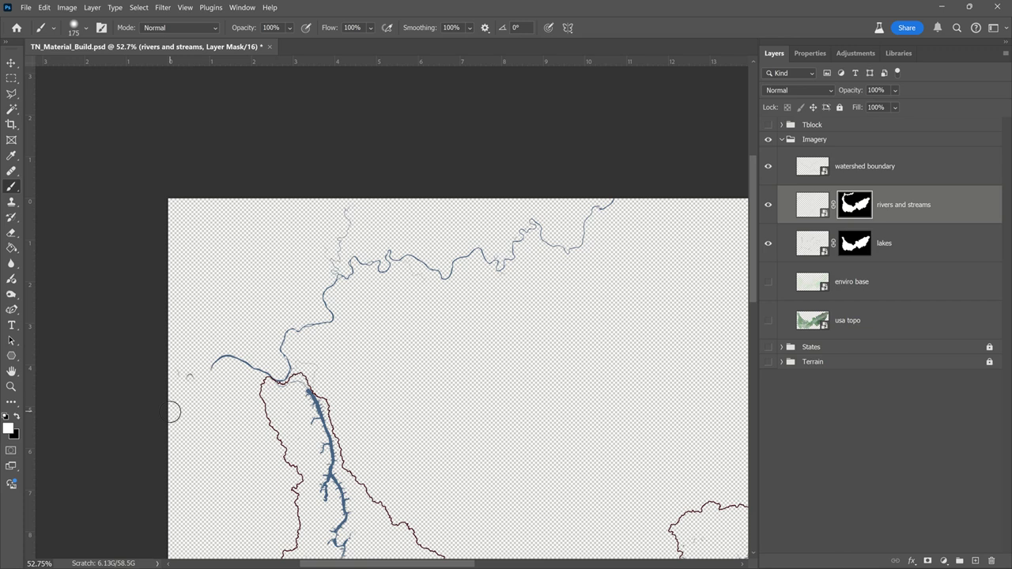
{"action": "mouse_move", "coordinate": [174, 412]}
{"action": "left_mouse_down"}
{"action": "mouse_move", "coordinate": [208, 362]}
{"action": "mouse_move", "coordinate": [199, 408]}
{"action": "mouse_move", "coordinate": [220, 388]}
{"action": "mouse_move", "coordinate": [196, 404]}
{"action": "mouse_move", "coordinate": [213, 417]}
{"action": "mouse_move", "coordinate": [173, 435]}
{"action": "mouse_move", "coordinate": [213, 473]}
{"action": "mouse_move", "coordinate": [174, 507]}
{"action": "mouse_move", "coordinate": [164, 447]}
{"action": "mouse_move", "coordinate": [181, 409]}
{"action": "mouse_move", "coordinate": [162, 401]}
{"action": "mouse_move", "coordinate": [176, 373]}
{"action": "mouse_move", "coordinate": [157, 324]}
{"action": "mouse_move", "coordinate": [177, 298]}
{"action": "mouse_move", "coordinate": [185, 317]}
{"action": "mouse_move", "coordinate": [176, 344]}
{"action": "mouse_move", "coordinate": [182, 319]}
{"action": "left_mouse_up"}
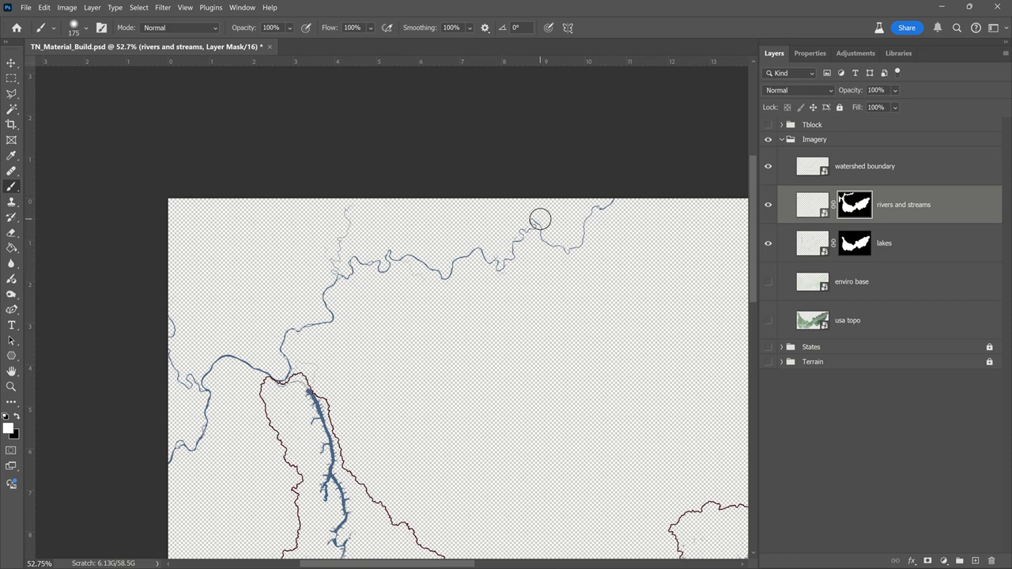
Show the enviro base and usa topo layers beneath the masked rivers and lakes
{"action": "scroll", "coordinate": [391, 316], "scroll_direction": "down", "scroll_amount": 3}
{"action": "left_click_drag", "start_coordinate": [373, 366], "coordinate": [289, 301]}
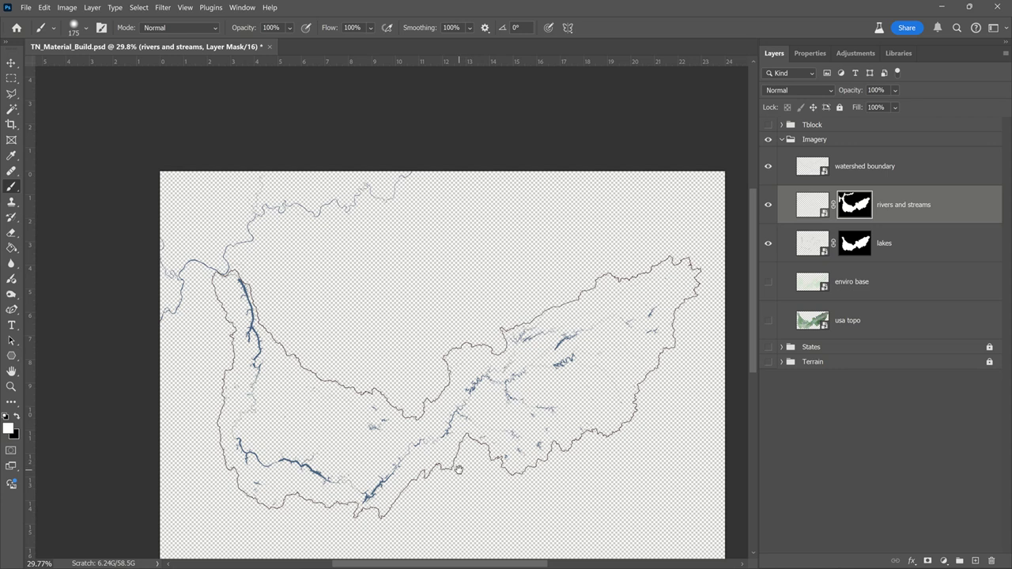
{"action": "mouse_move", "coordinate": [461, 468]}
{"action": "left_mouse_down"}
{"action": "mouse_move", "coordinate": [463, 395]}
{"action": "mouse_move", "coordinate": [450, 413]}
{"action": "left_mouse_up"}
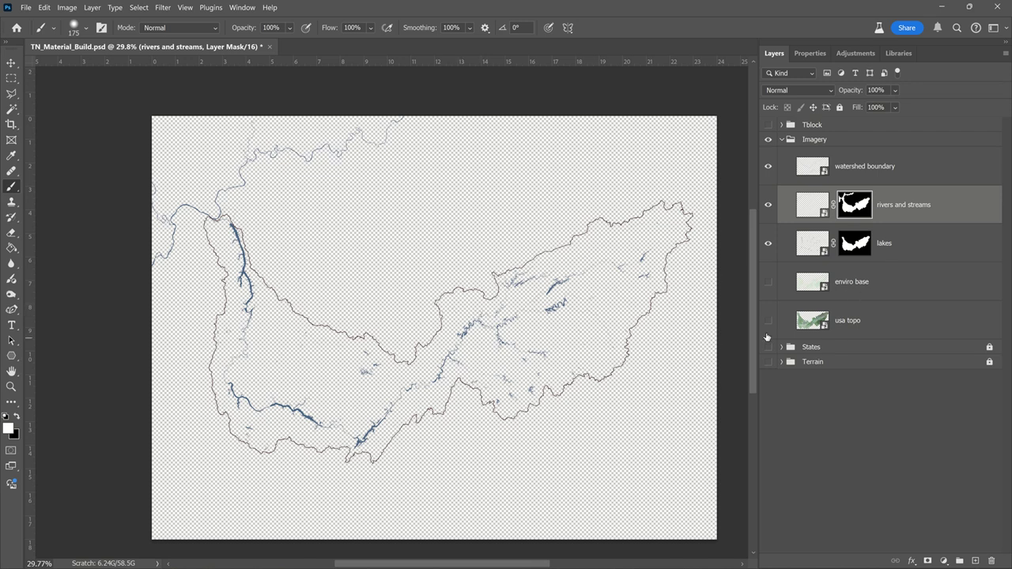
{"action": "left_click", "coordinate": [768, 288]}
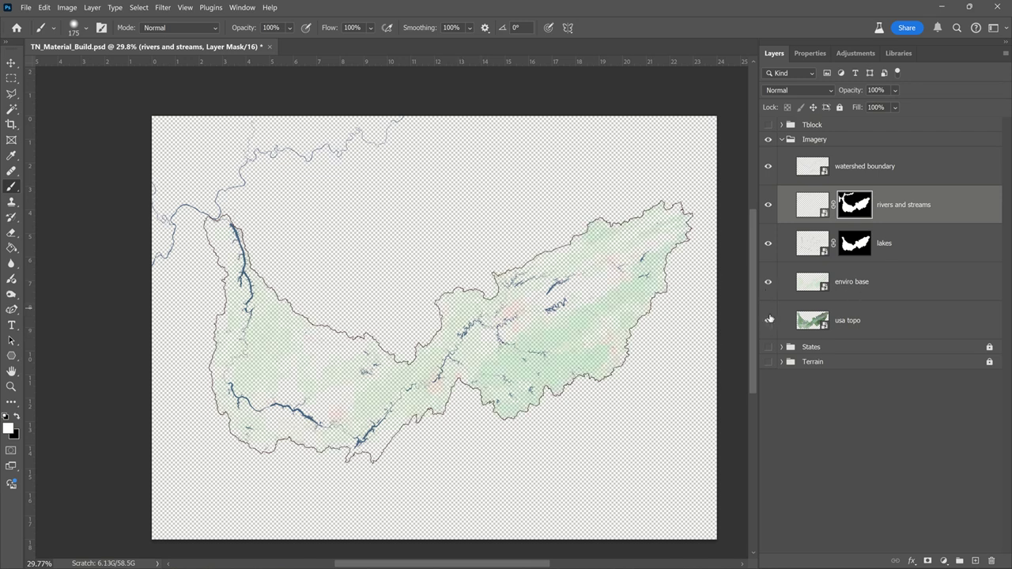
{"action": "left_click", "coordinate": [769, 319]}
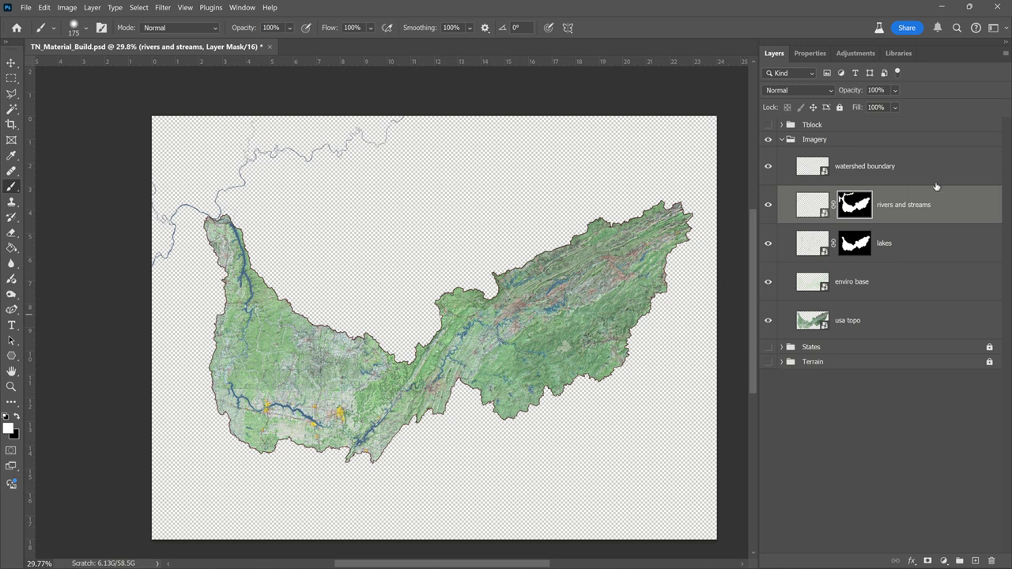
Target the rivers and streams layer content instead of its mask, and toggle the lakes layer's visibility to compare it with the topo imagery
{"action": "key", "text": "ctrl+2"}
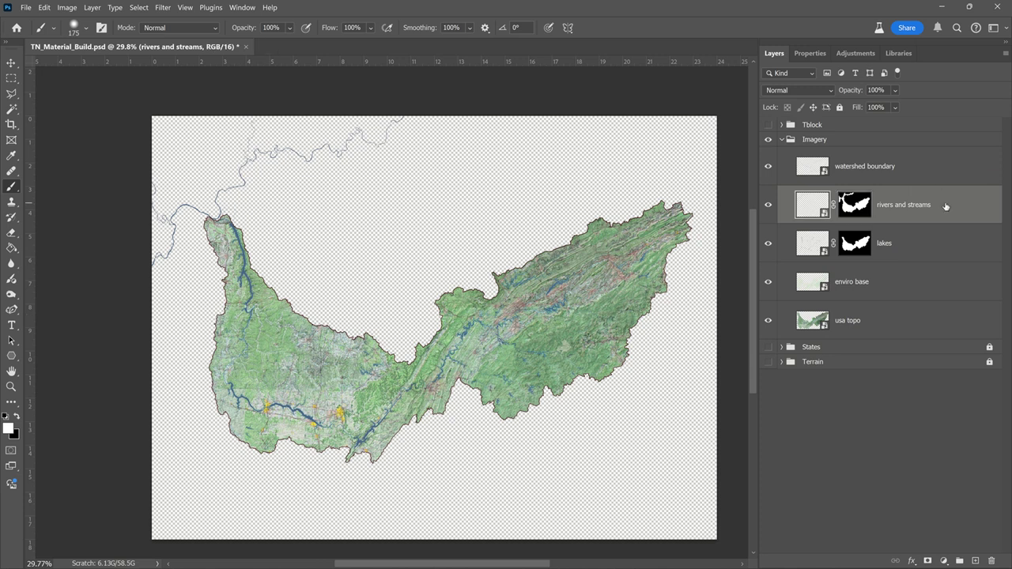
{"action": "left_click", "coordinate": [767, 246]}
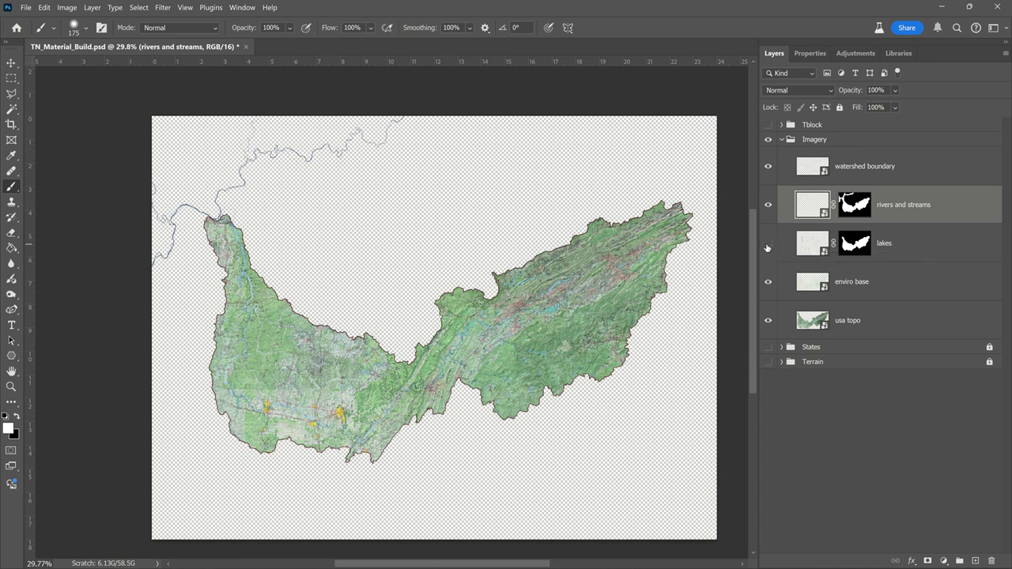
{"action": "left_click", "coordinate": [767, 246]}
{"action": "left_click", "coordinate": [767, 246]}
{"action": "left_click", "coordinate": [766, 246]}
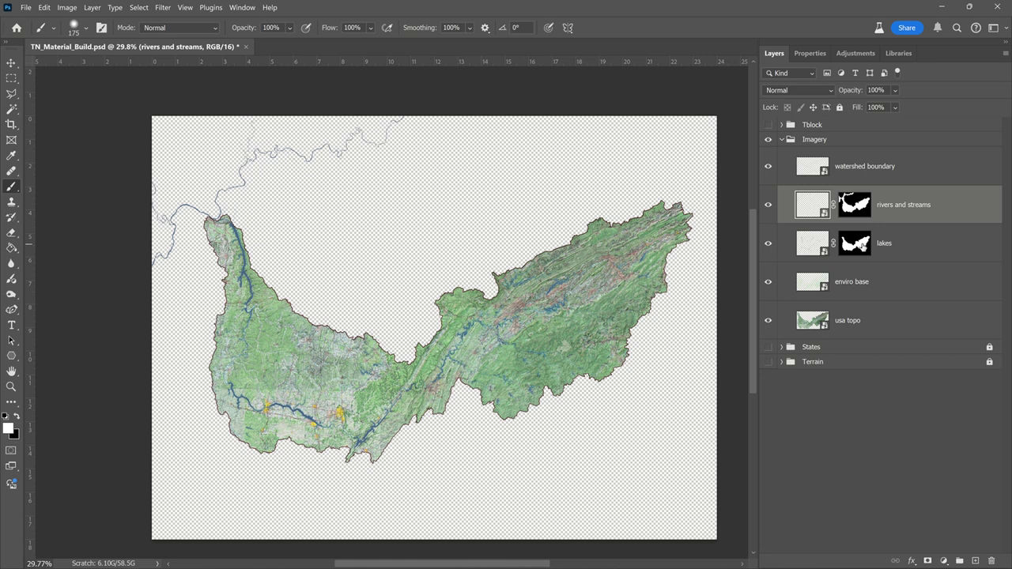
Set the blend mode of both the rivers and streams and lakes layers to Multiply
{"action": "scroll", "coordinate": [189, 148], "scroll_direction": "up", "scroll_amount": 5}
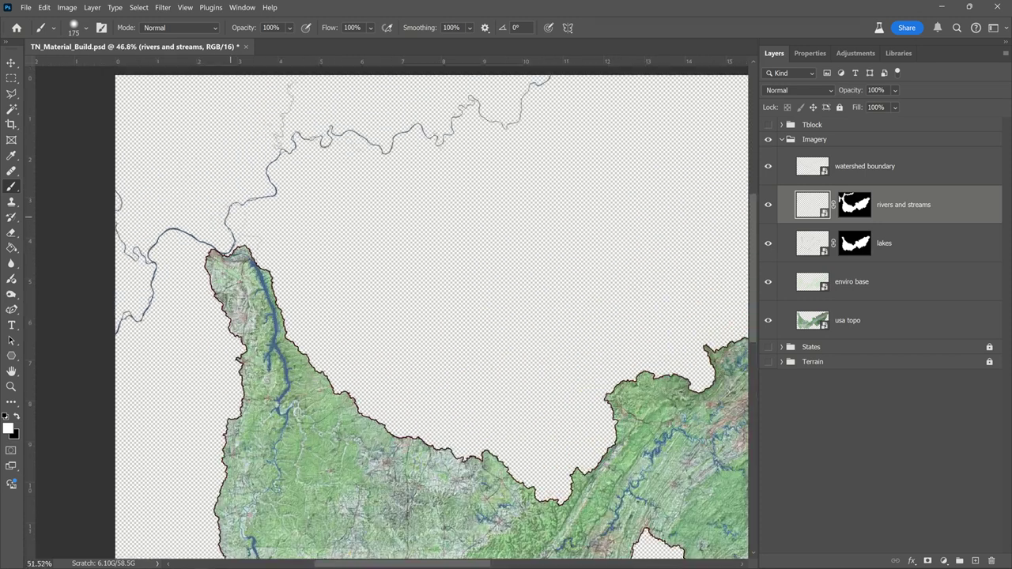
{"action": "scroll", "coordinate": [266, 285], "scroll_direction": "up", "scroll_amount": 5}
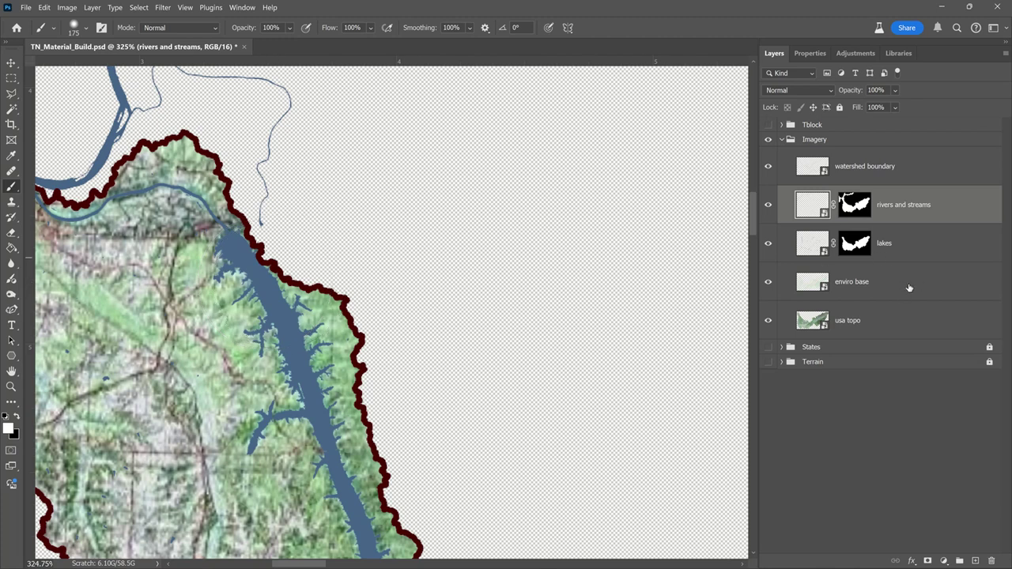
{"action": "left_click", "coordinate": [927, 248]}
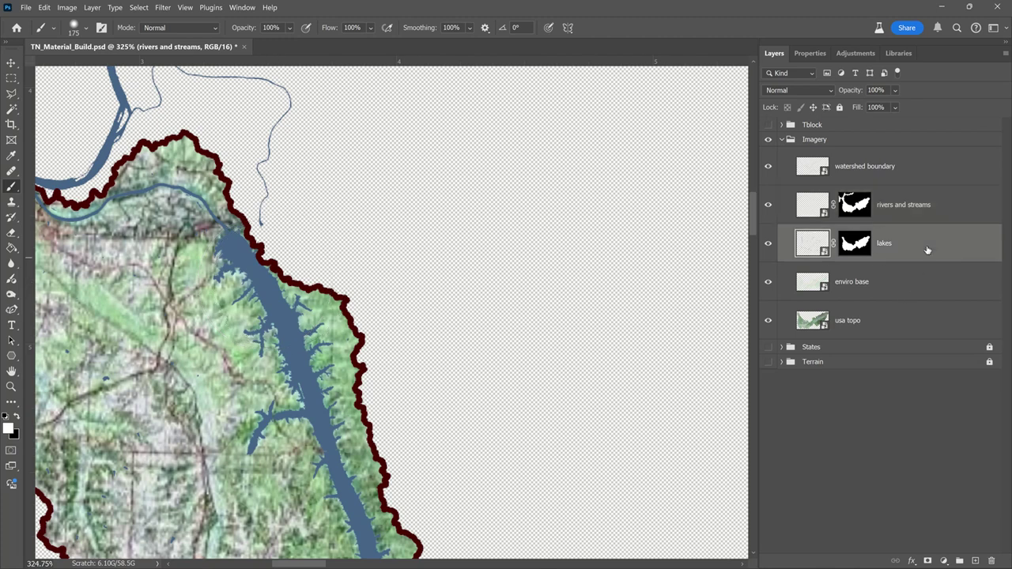
{"action": "left_click", "coordinate": [954, 205], "text": "shift"}
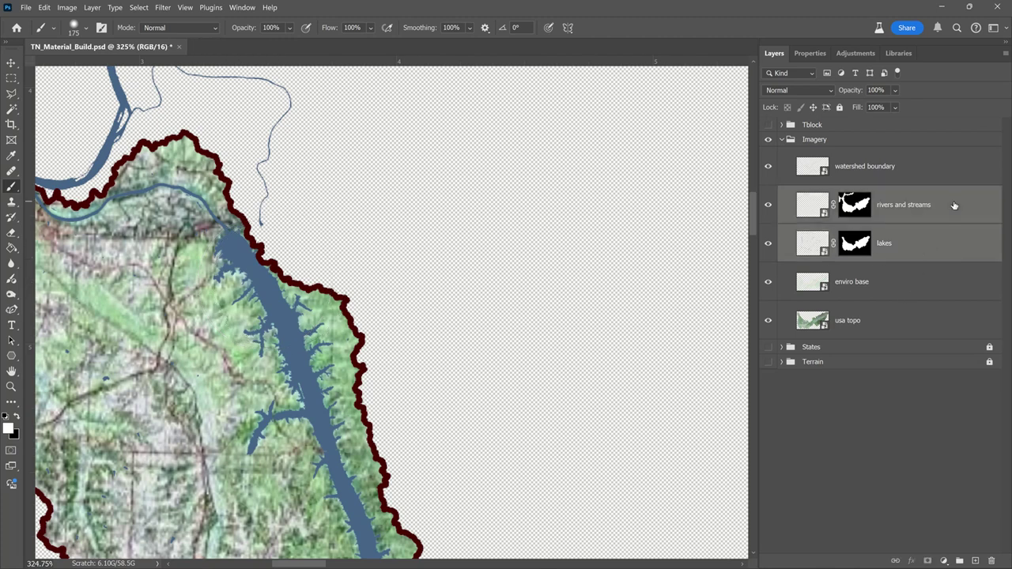
{"action": "left_click", "coordinate": [809, 89]}
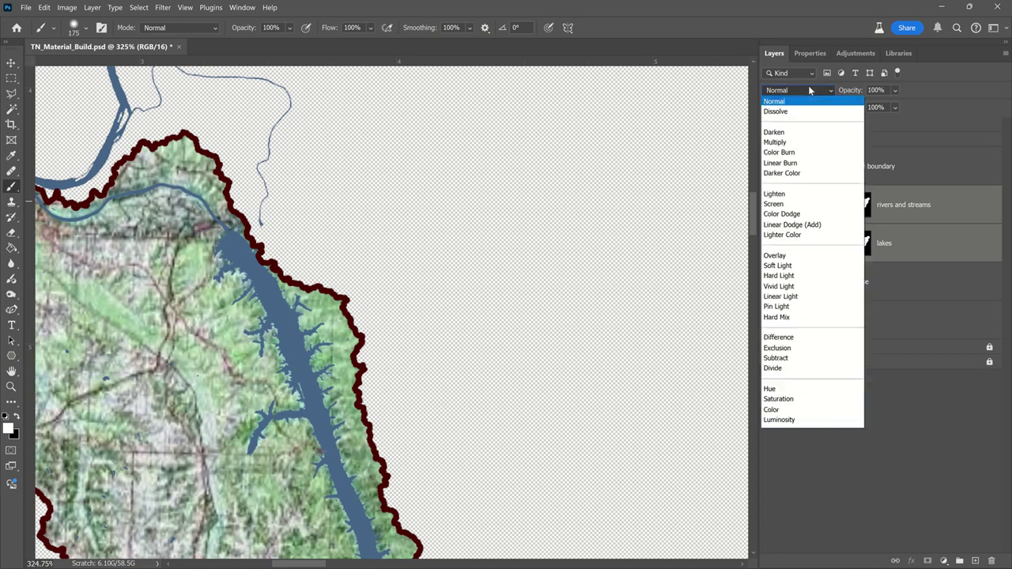
{"action": "left_click", "coordinate": [778, 143]}
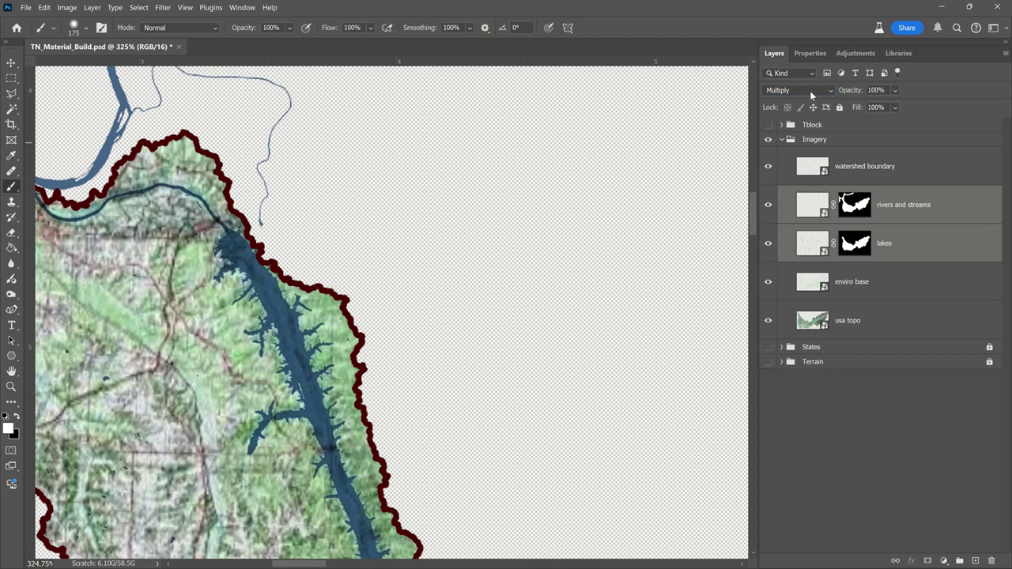
Duplicate the rivers and streams and lakes layers together above the originals to darken the water further
{"action": "scroll", "coordinate": [553, 209], "scroll_direction": "down", "scroll_amount": 3}
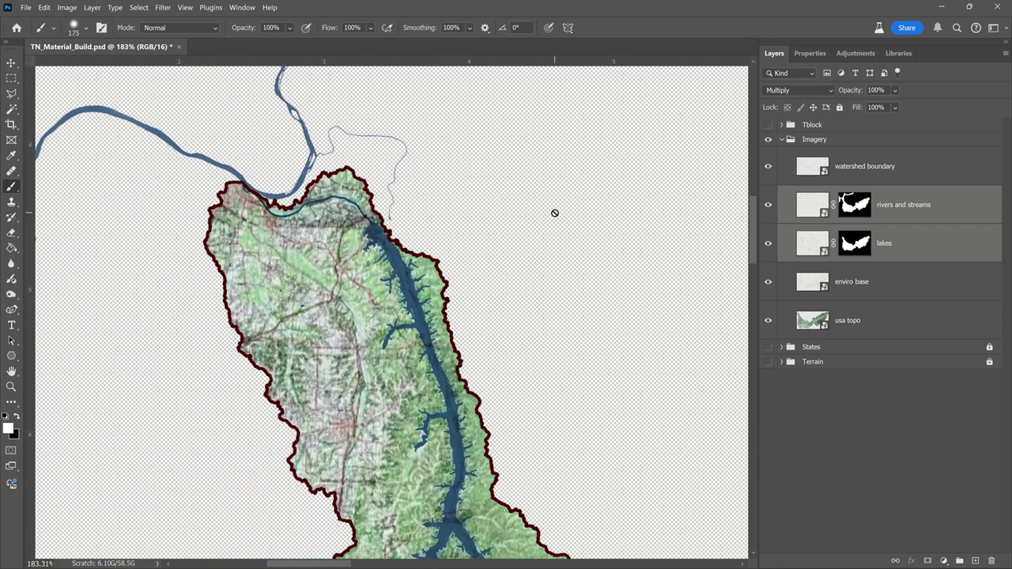
{"action": "left_click_drag", "start_coordinate": [474, 281], "coordinate": [370, 153]}
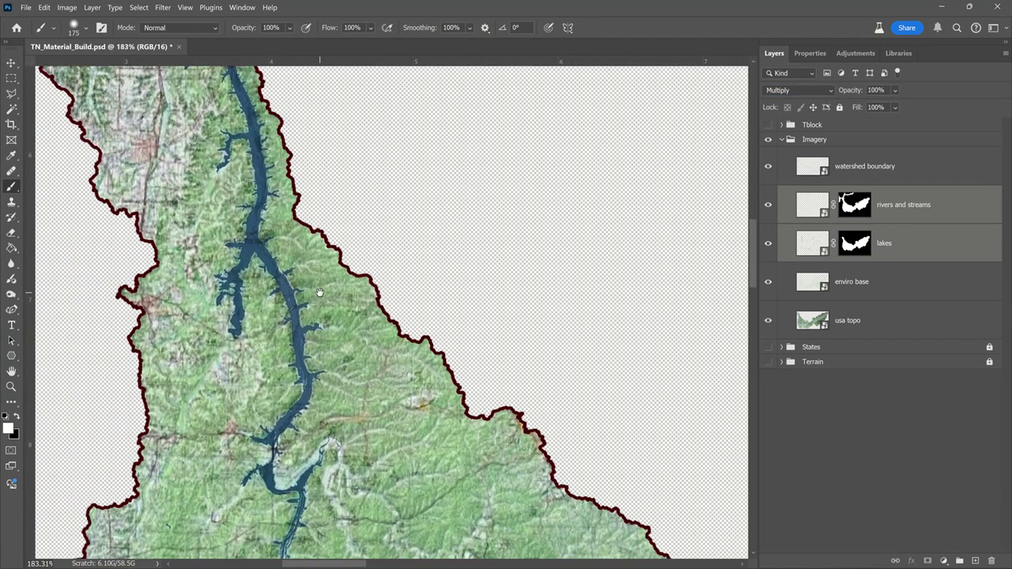
{"action": "scroll", "coordinate": [319, 292], "scroll_direction": "down", "scroll_amount": 4}
{"action": "scroll", "coordinate": [321, 292], "scroll_direction": "down", "scroll_amount": 3}
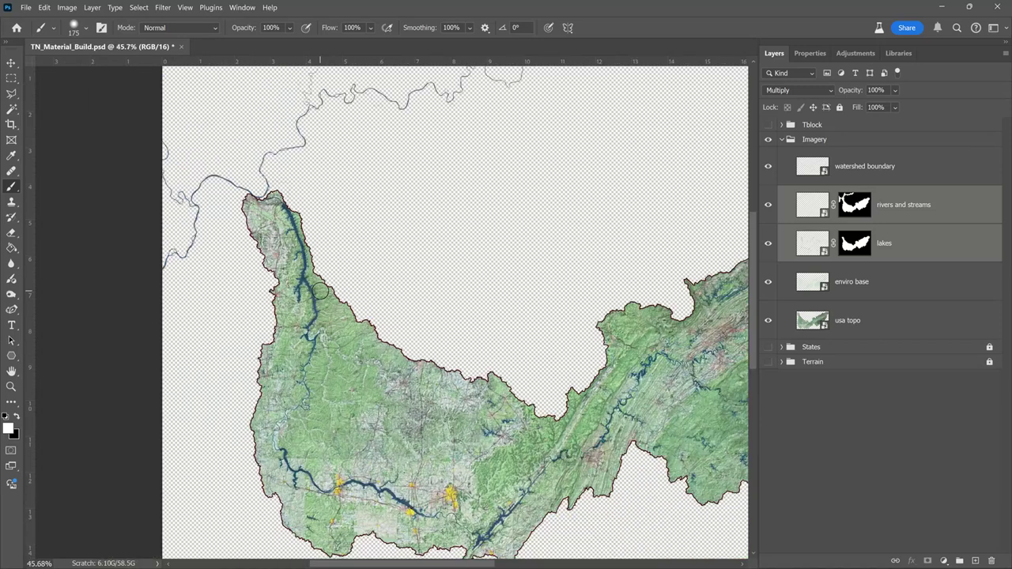
{"action": "scroll", "coordinate": [321, 289], "scroll_direction": "down", "scroll_amount": 1}
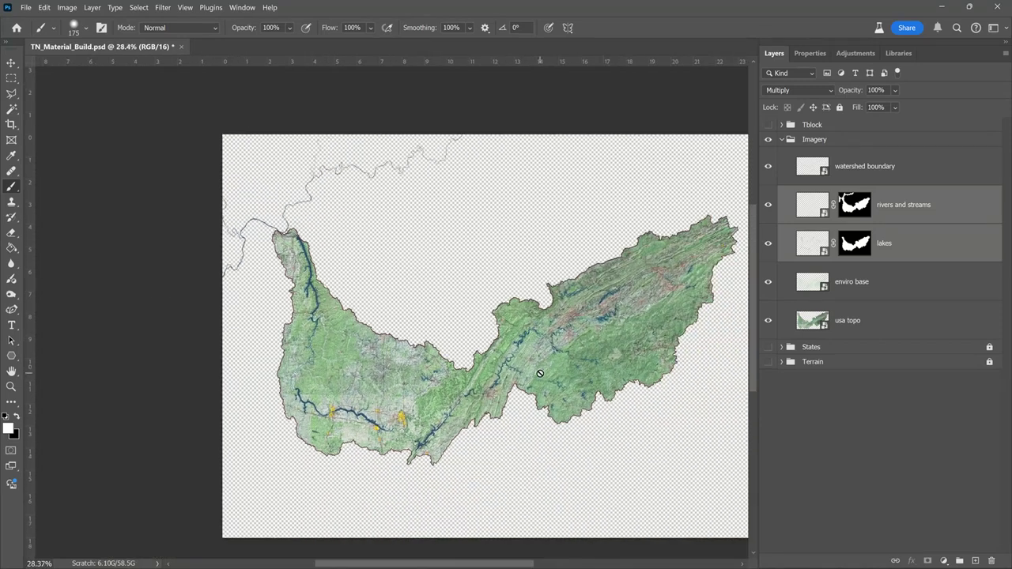
{"action": "scroll", "coordinate": [486, 393], "scroll_direction": "up", "scroll_amount": 2}
{"action": "scroll", "coordinate": [486, 392], "scroll_direction": "up", "scroll_amount": 4}
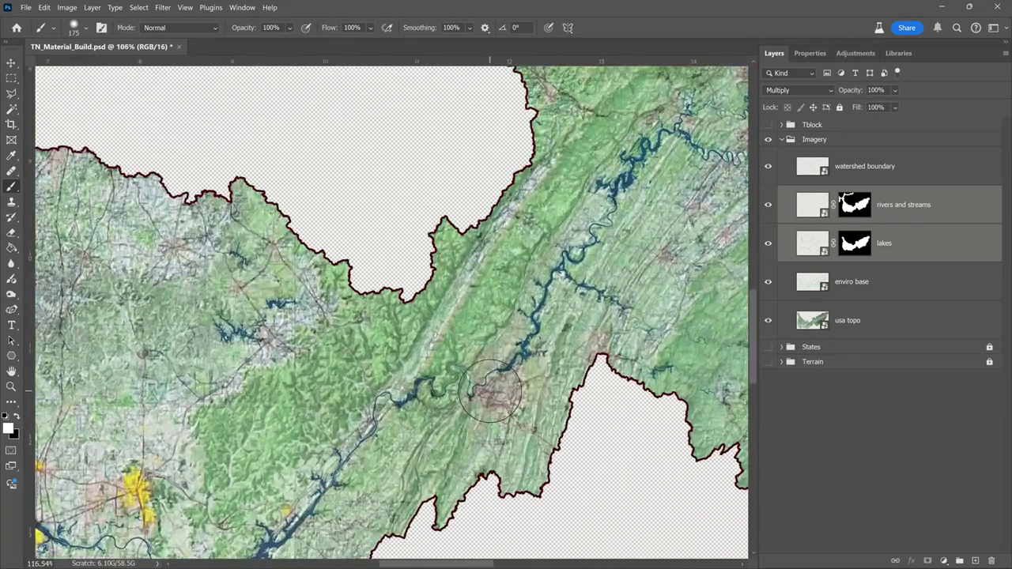
{"action": "scroll", "coordinate": [491, 384], "scroll_direction": "up", "scroll_amount": 4}
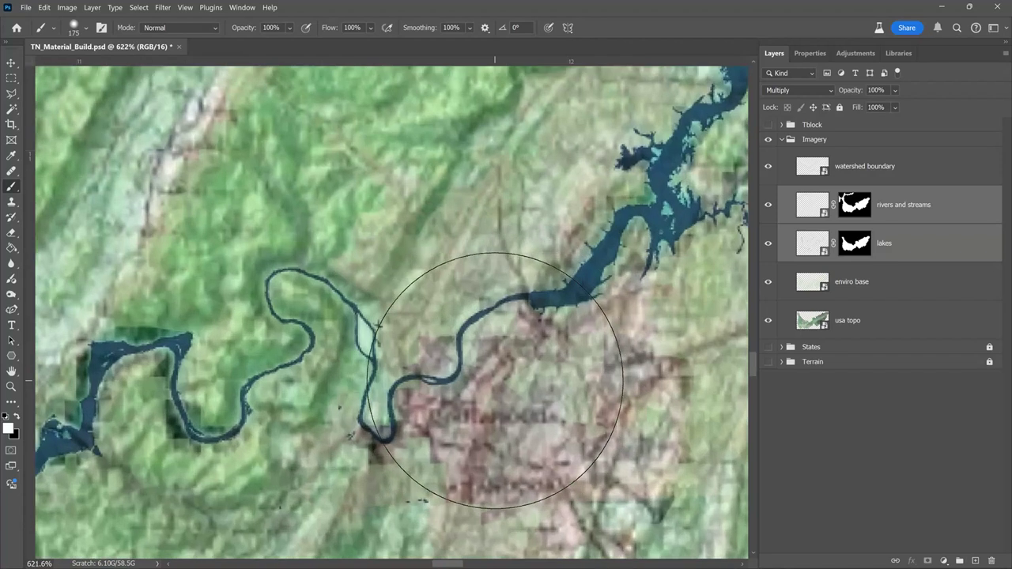
{"action": "left_click_drag", "start_coordinate": [451, 396], "coordinate": [415, 398]}
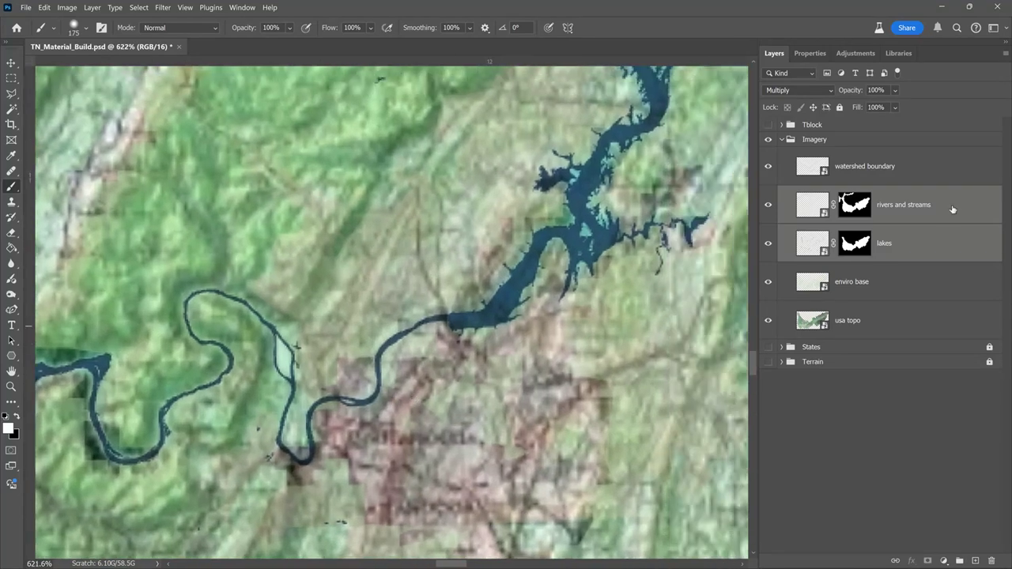
{"action": "left_click_drag", "start_coordinate": [946, 212], "coordinate": [951, 184]}
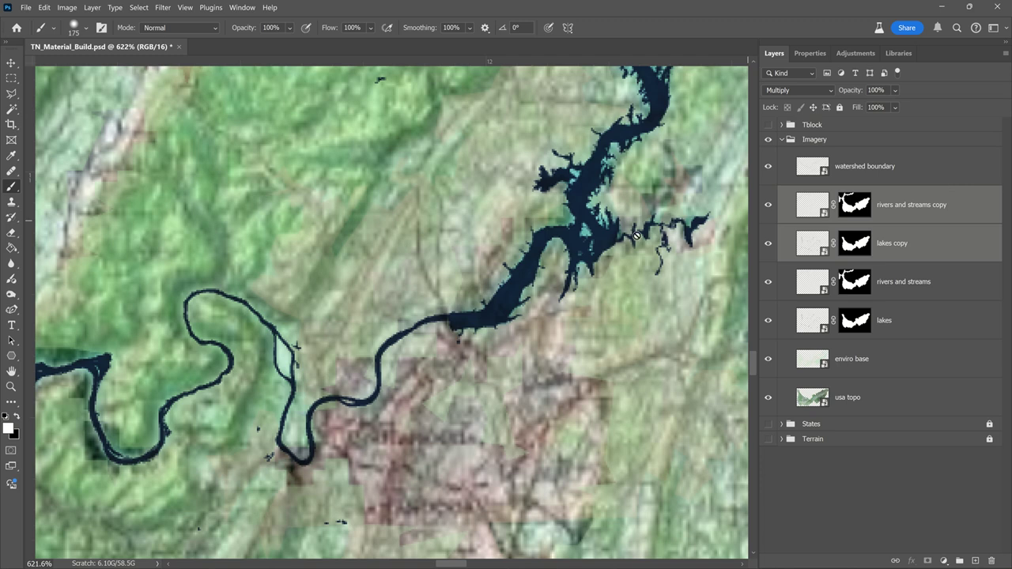
Examine the darkened rivers and lakes across the whole map and close up in the western part of the watershed
{"action": "scroll", "coordinate": [548, 304], "scroll_direction": "down", "scroll_amount": 2}
{"action": "scroll", "coordinate": [548, 304], "scroll_direction": "down", "scroll_amount": 8}
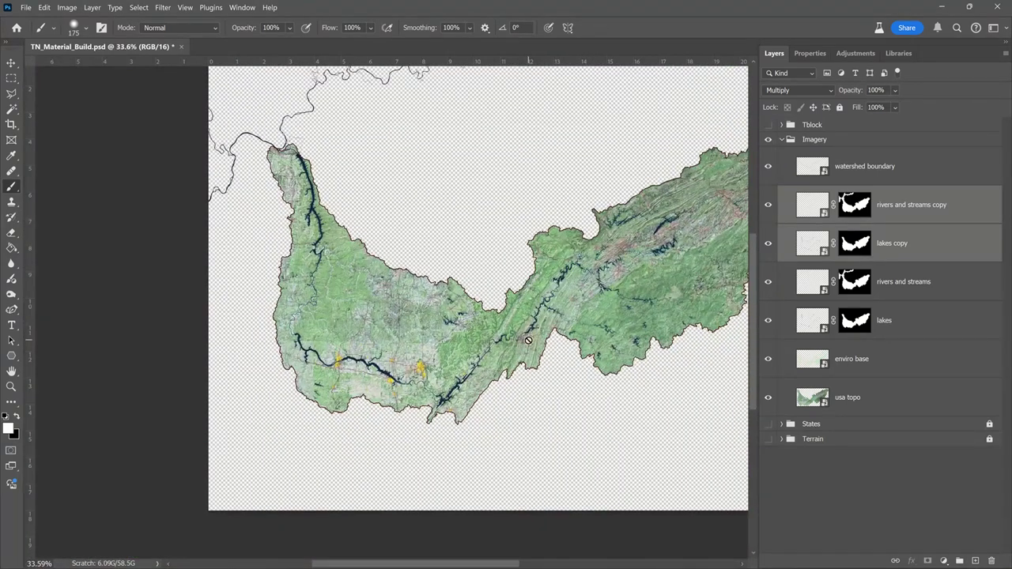
{"action": "key", "text": "ctrl+0"}
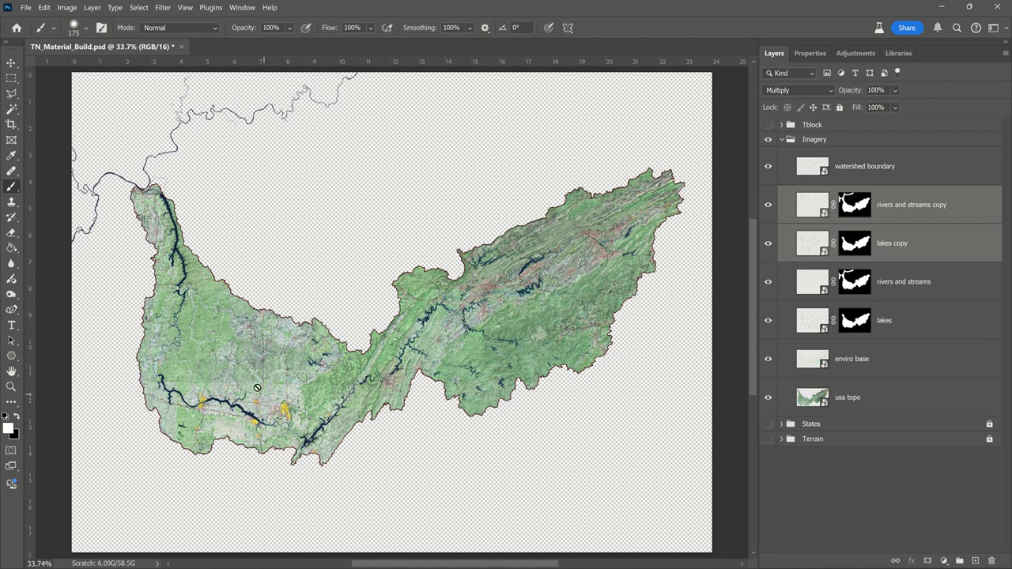
{"action": "scroll", "coordinate": [180, 320], "scroll_direction": "up", "scroll_amount": 6}
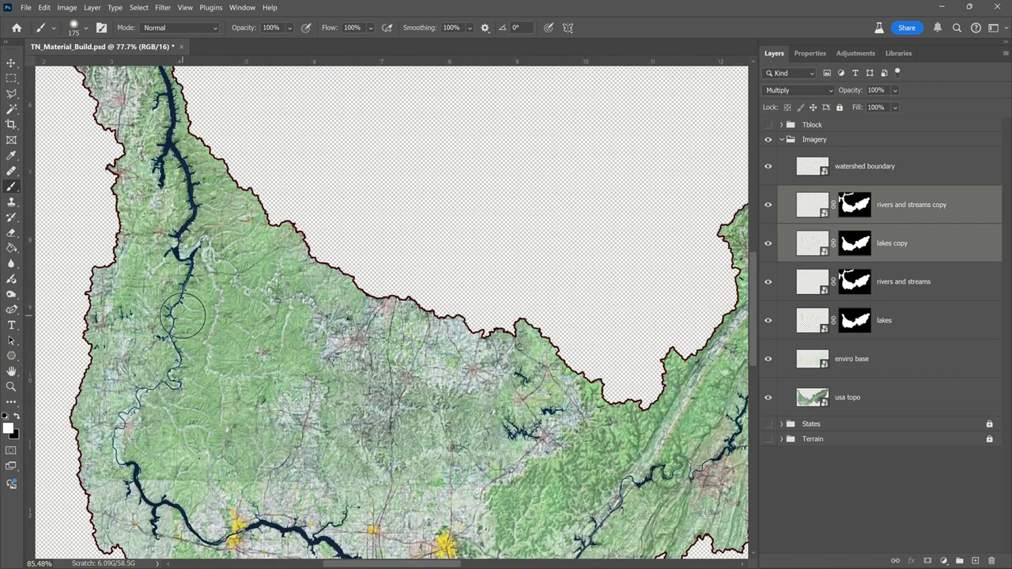
{"action": "scroll", "coordinate": [188, 310], "scroll_direction": "up", "scroll_amount": 5}
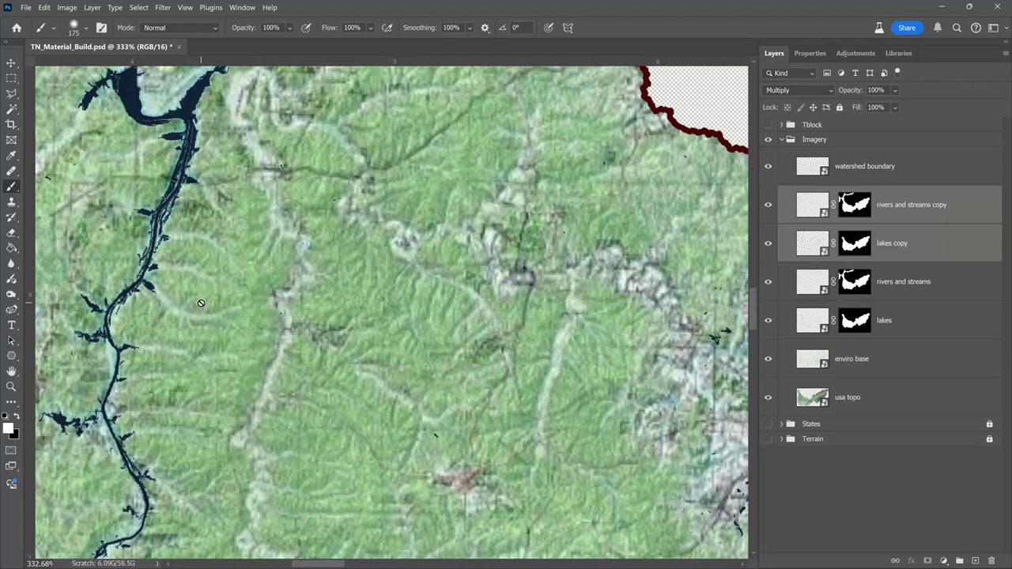
{"action": "scroll", "coordinate": [200, 302], "scroll_direction": "down", "scroll_amount": 2}
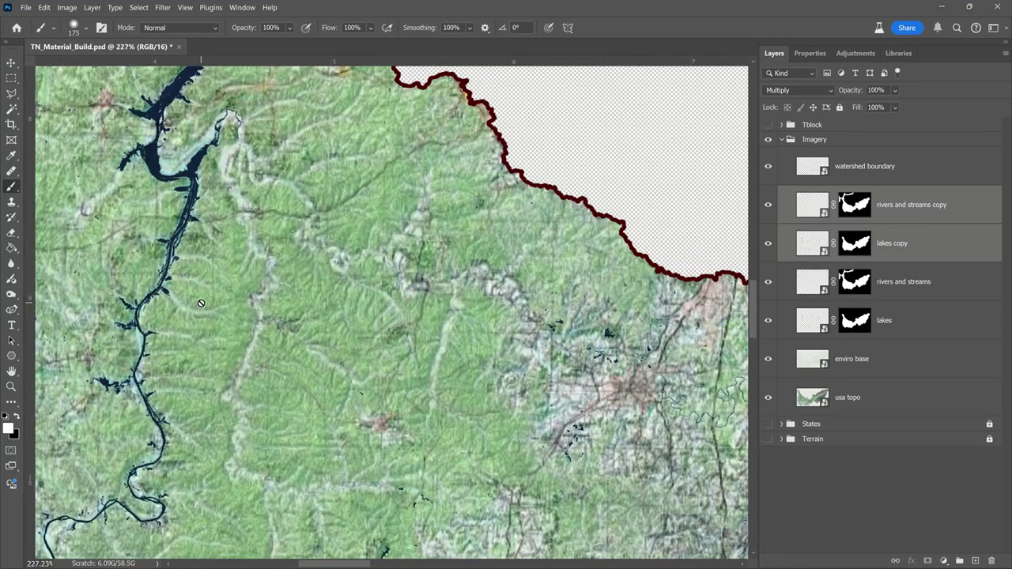
{"action": "key", "text": "ctrl+0"}
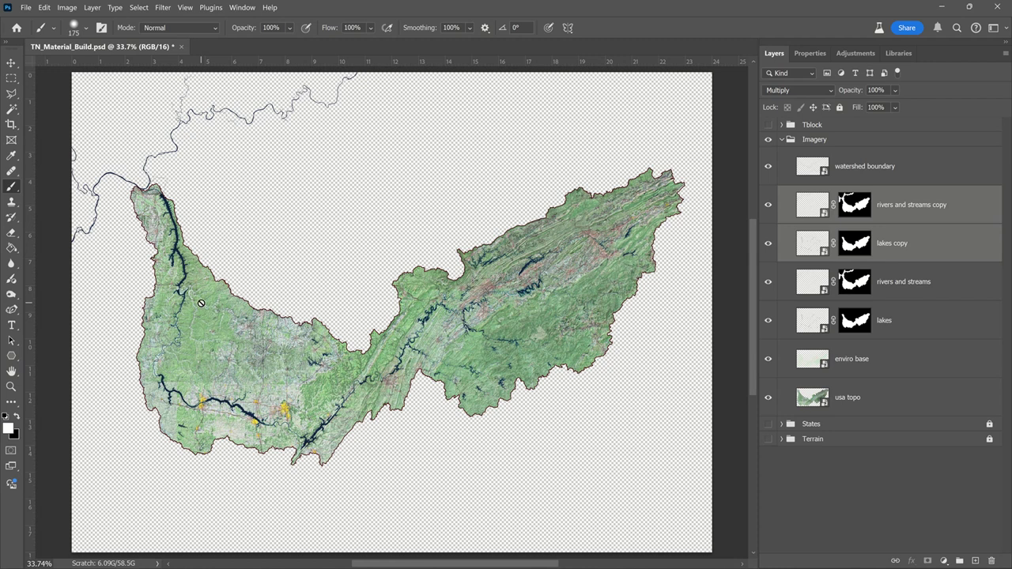
Select the rivers and streams copy layer and save the document
{"action": "left_click", "coordinate": [953, 281]}
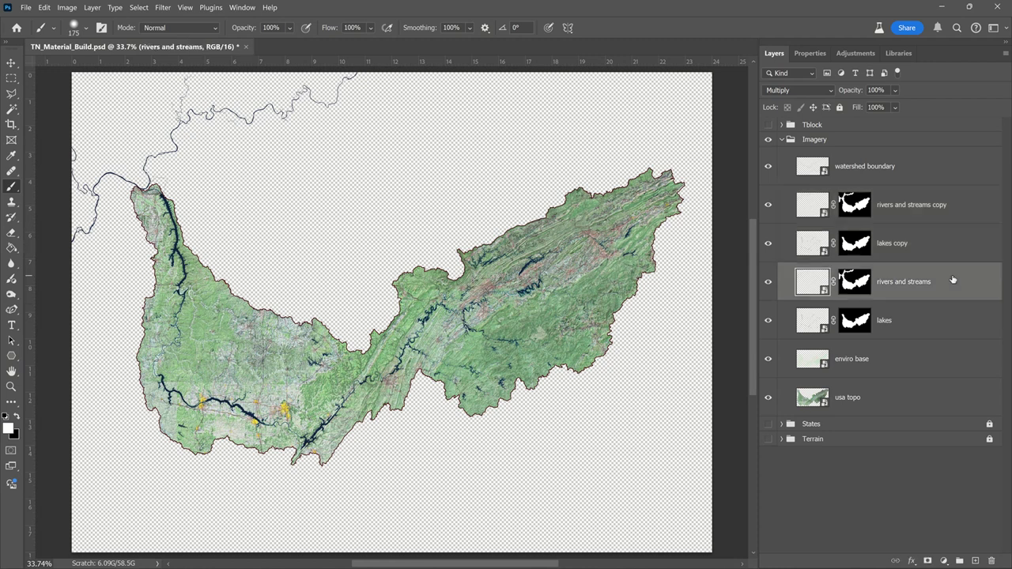
{"action": "left_click", "coordinate": [937, 319], "text": "shift"}
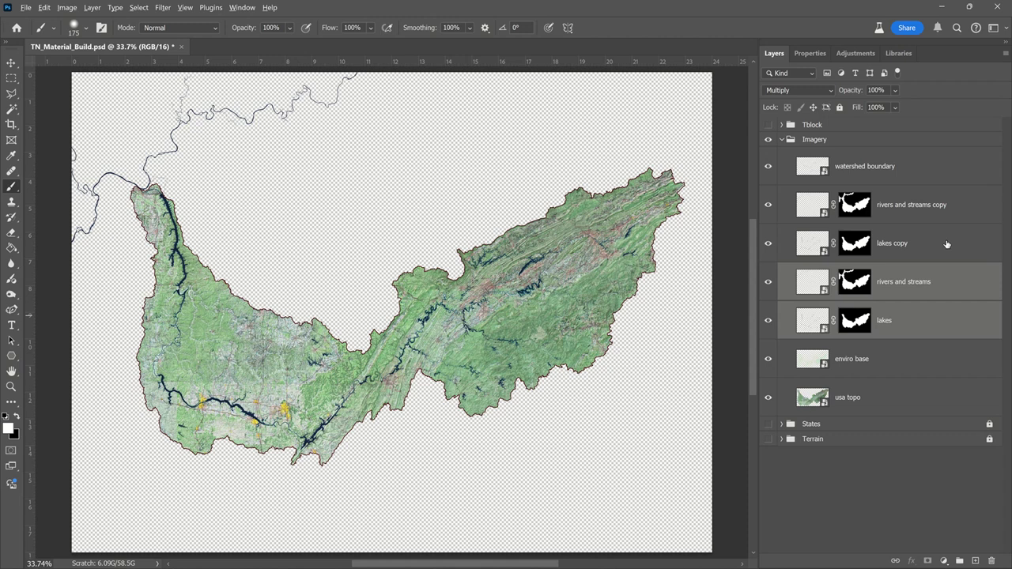
{"action": "left_click", "coordinate": [964, 206]}
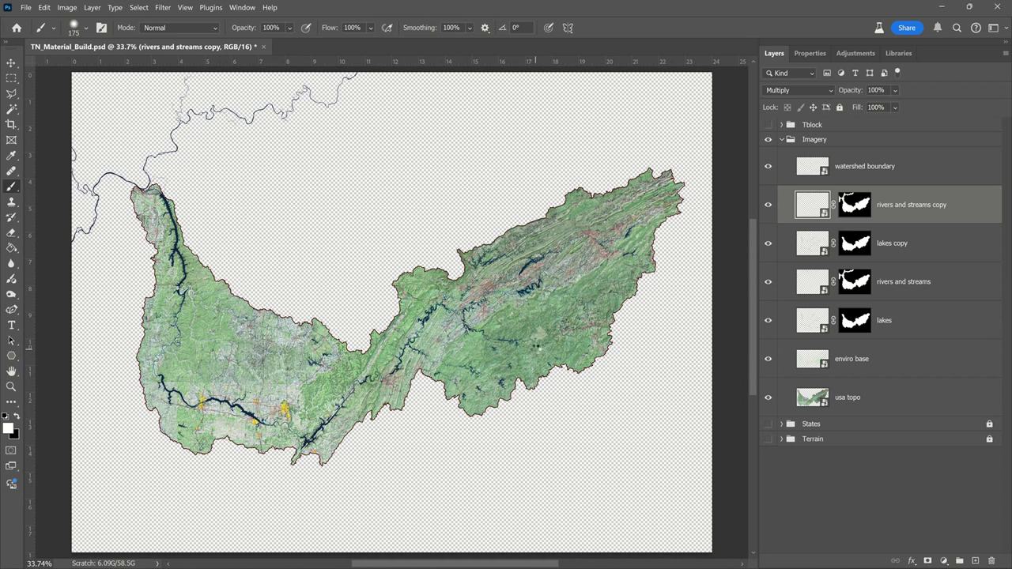
{"action": "key", "text": "ctrl+s"}
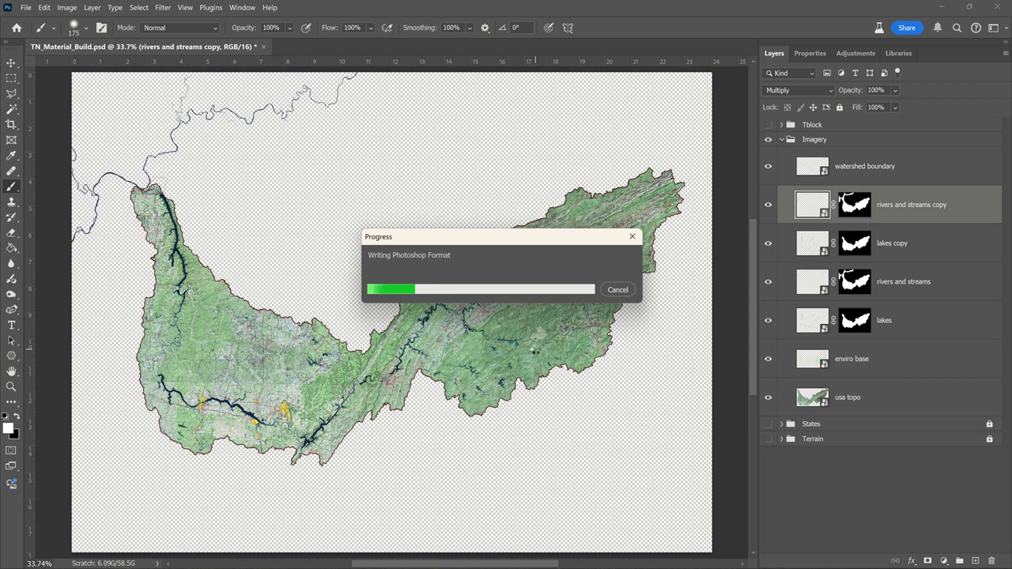